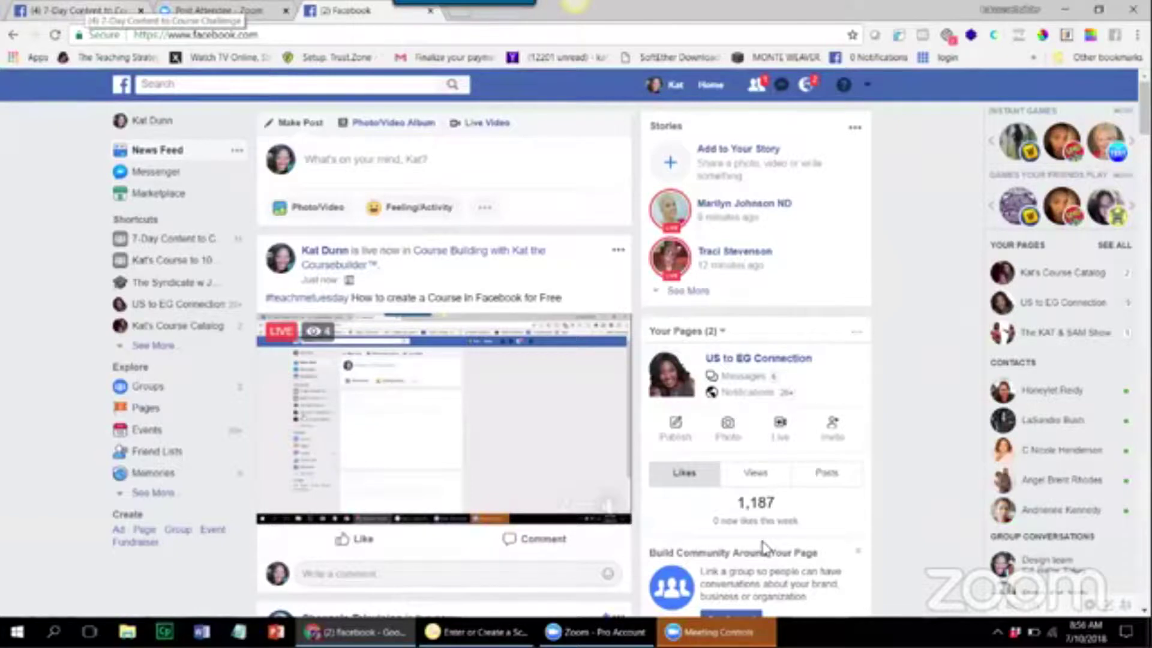
key(ctrl+1)
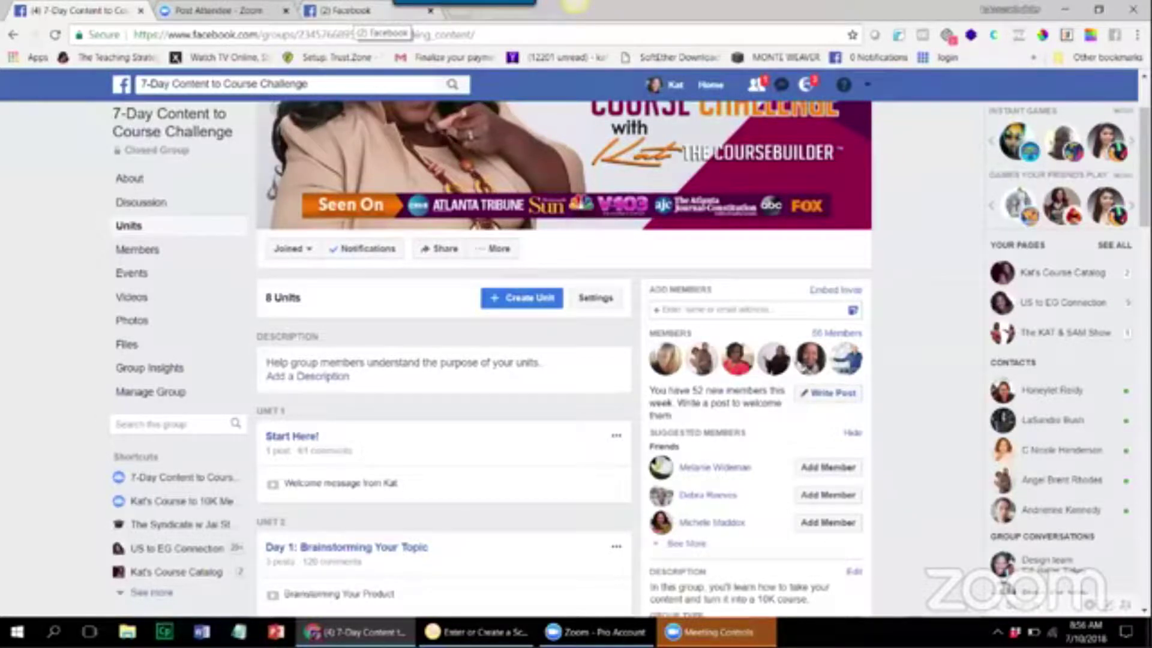
key(ctrl+3)
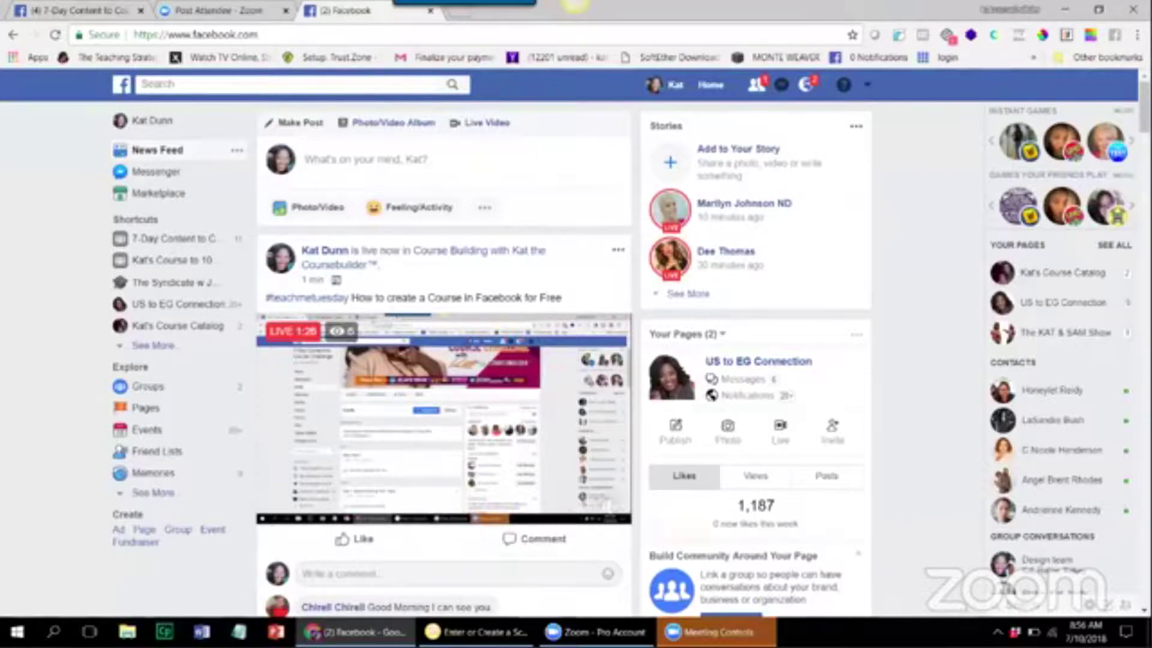
scroll(443, 361, down, 3)
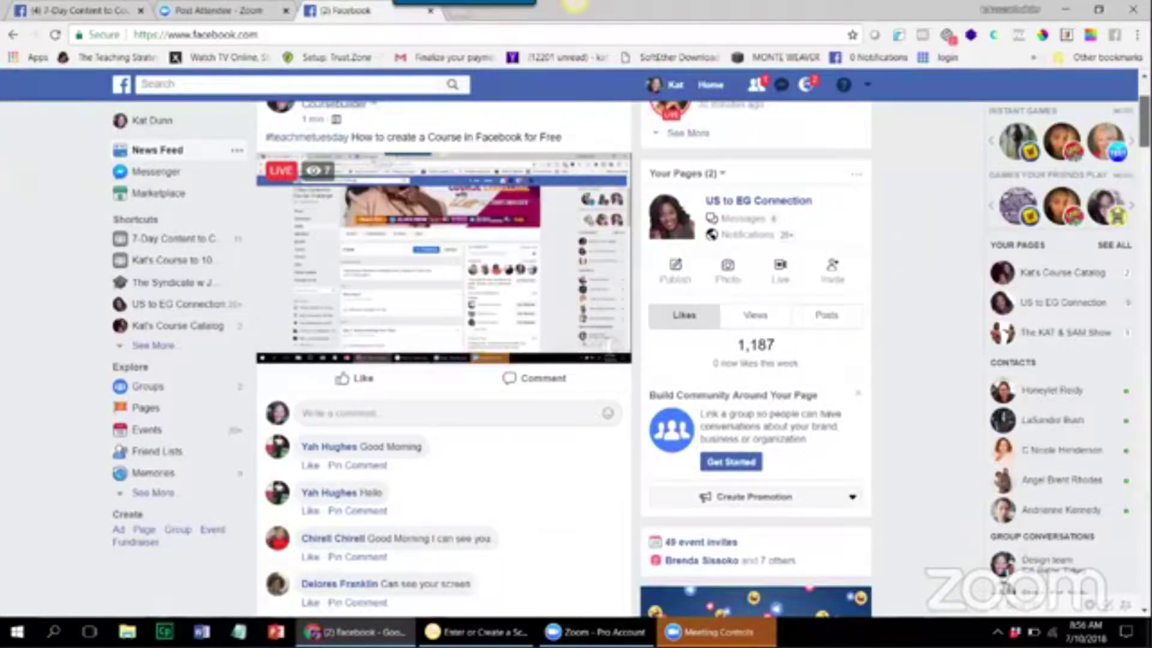
scroll(444, 360, down, 2)
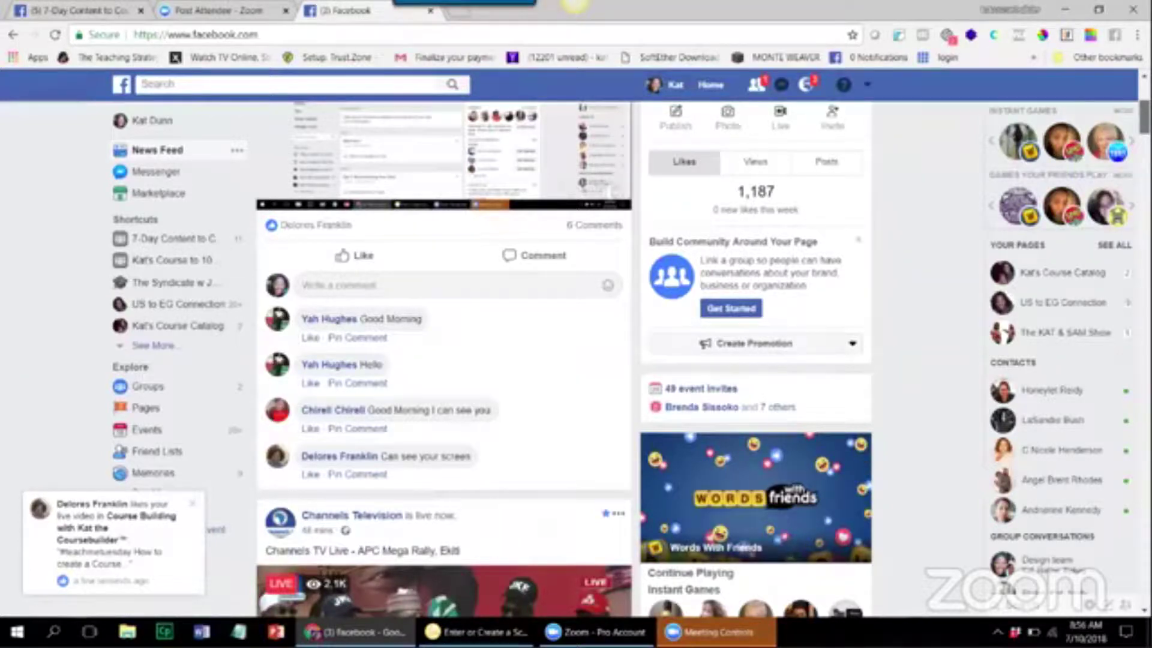
scroll(444, 360, up, 4)
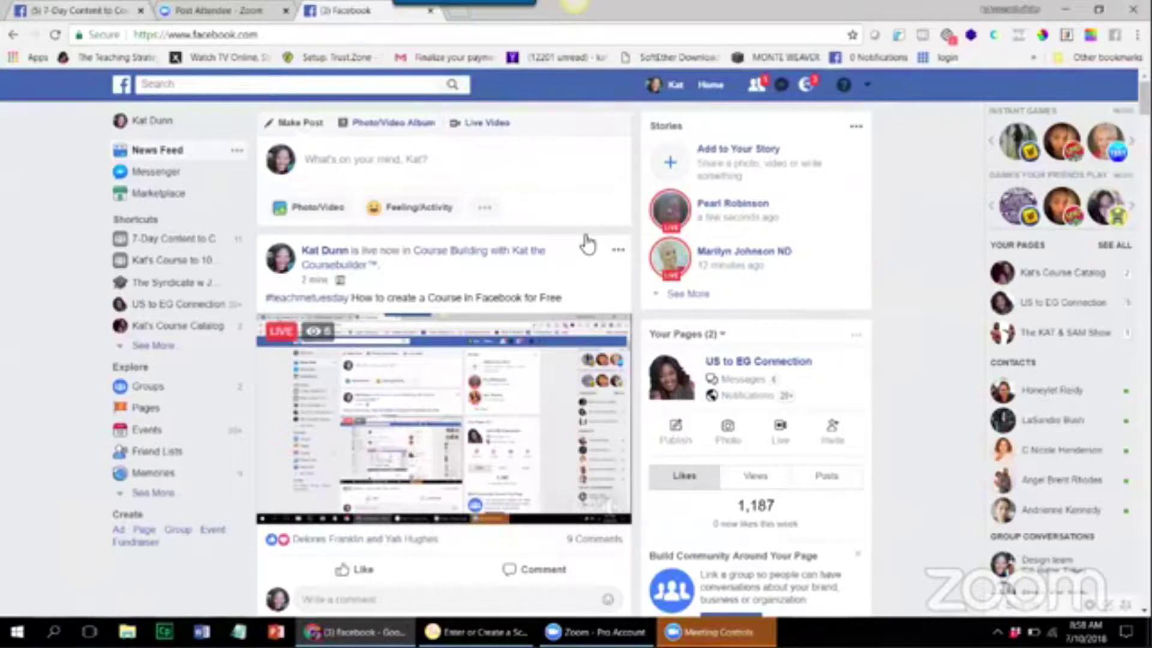
- Return to the 7-Day Content to Course Challenge group's Units page, scrolled to the top
key(ctrl+1)
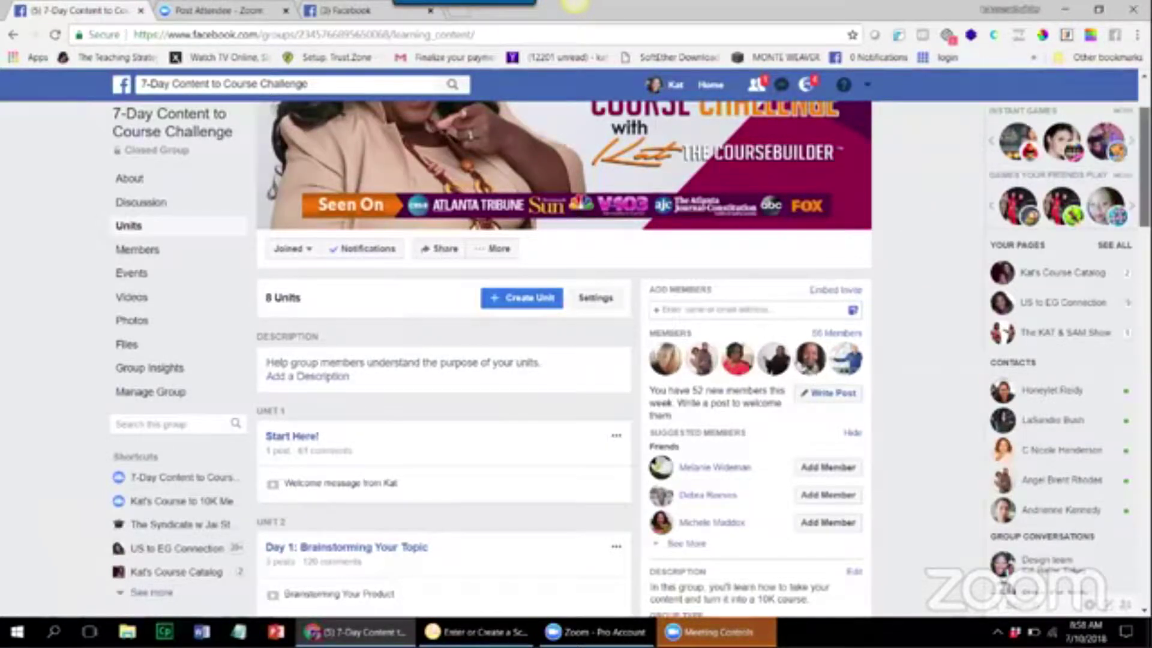
scroll(565, 359, up, 1)
scroll(564, 360, up, 3)
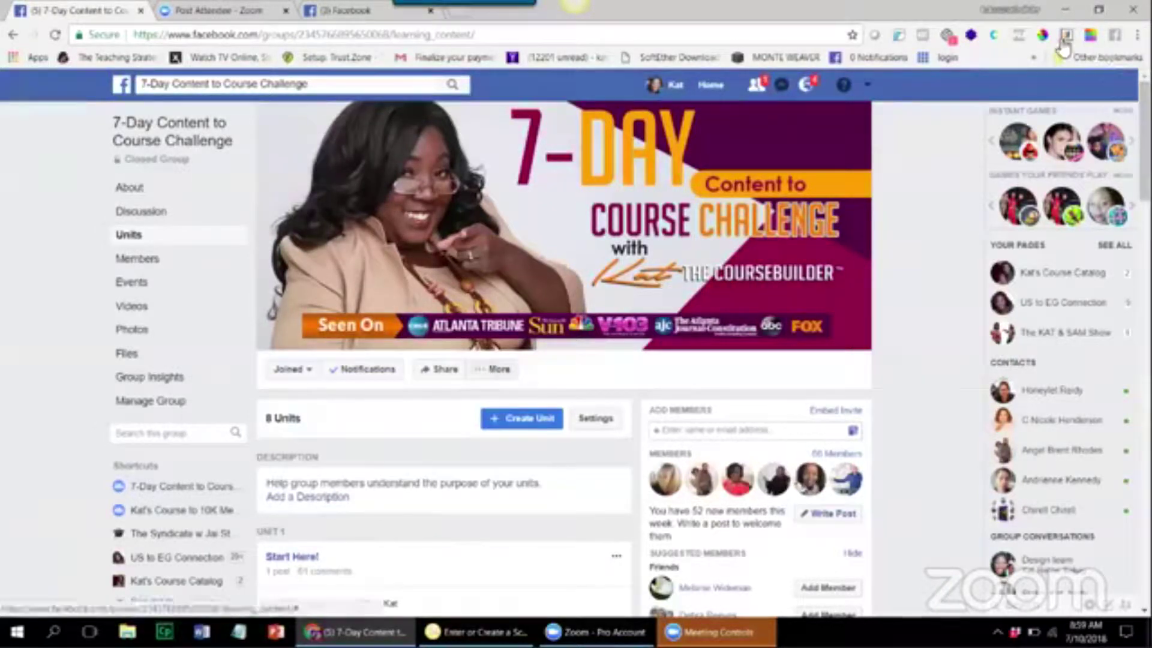
- Check in Manage Group settings that Social Learning Units are enabled, then return to Discussion
click(496, 368)
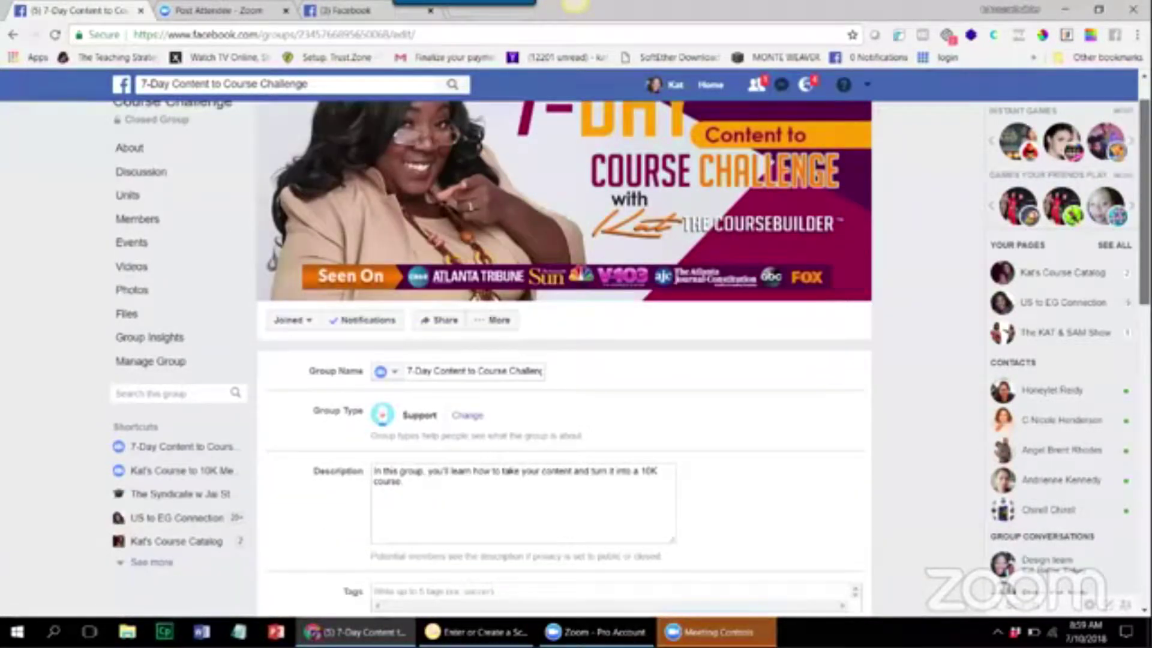
scroll(564, 360, down, 2)
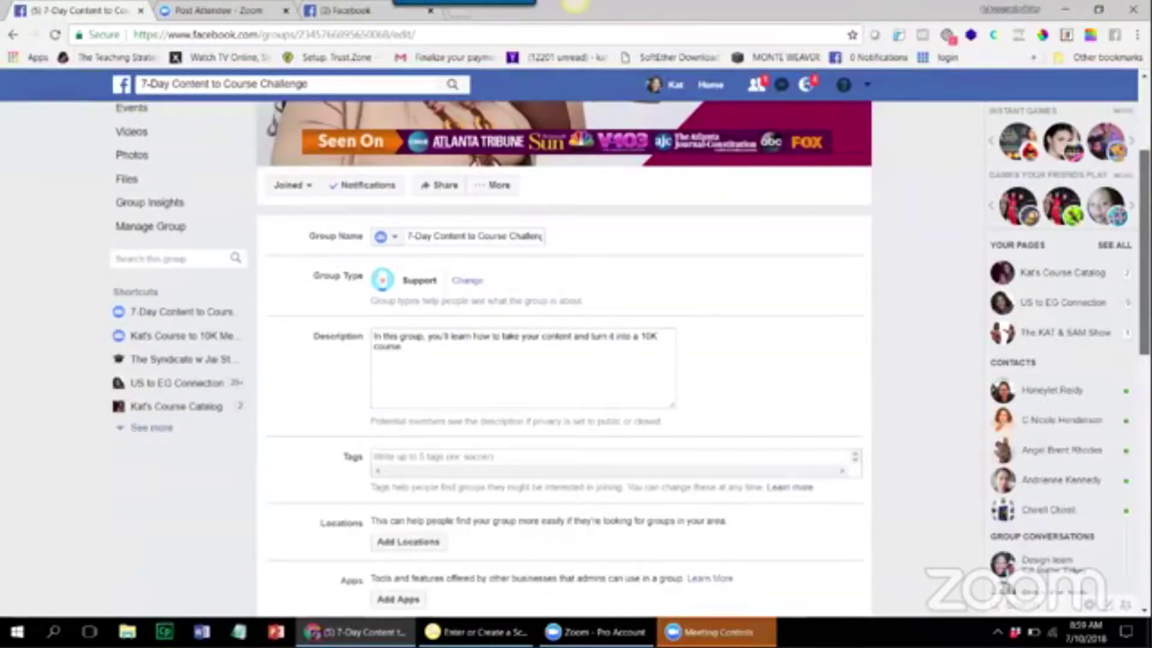
scroll(324, 390, down, 7)
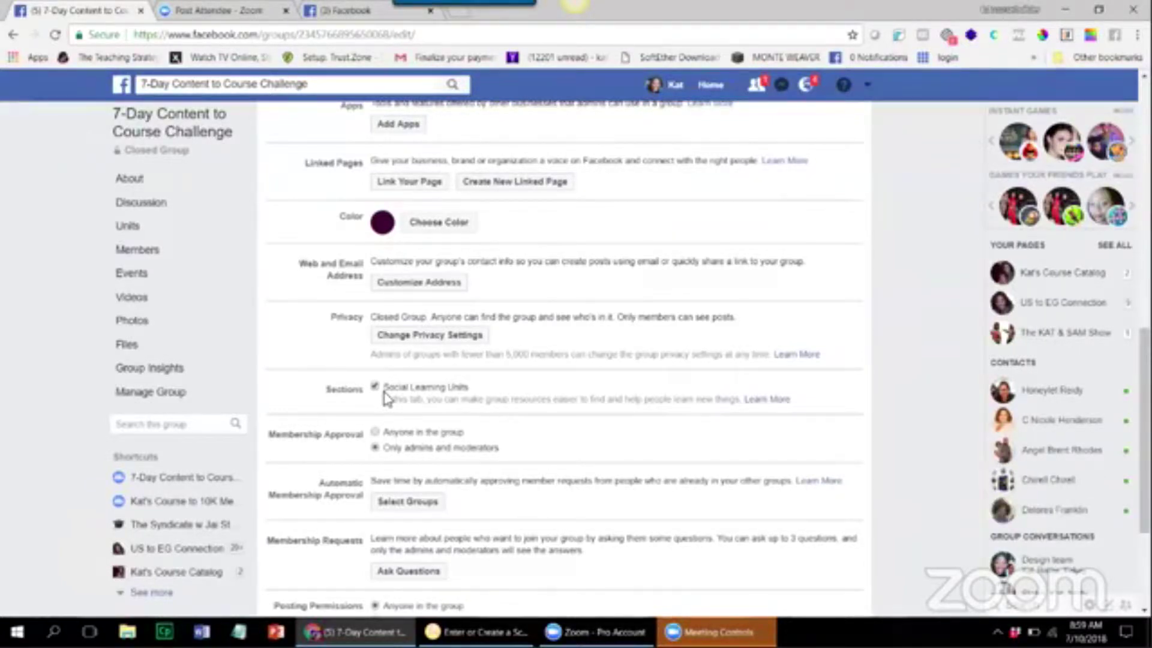
click(140, 137)
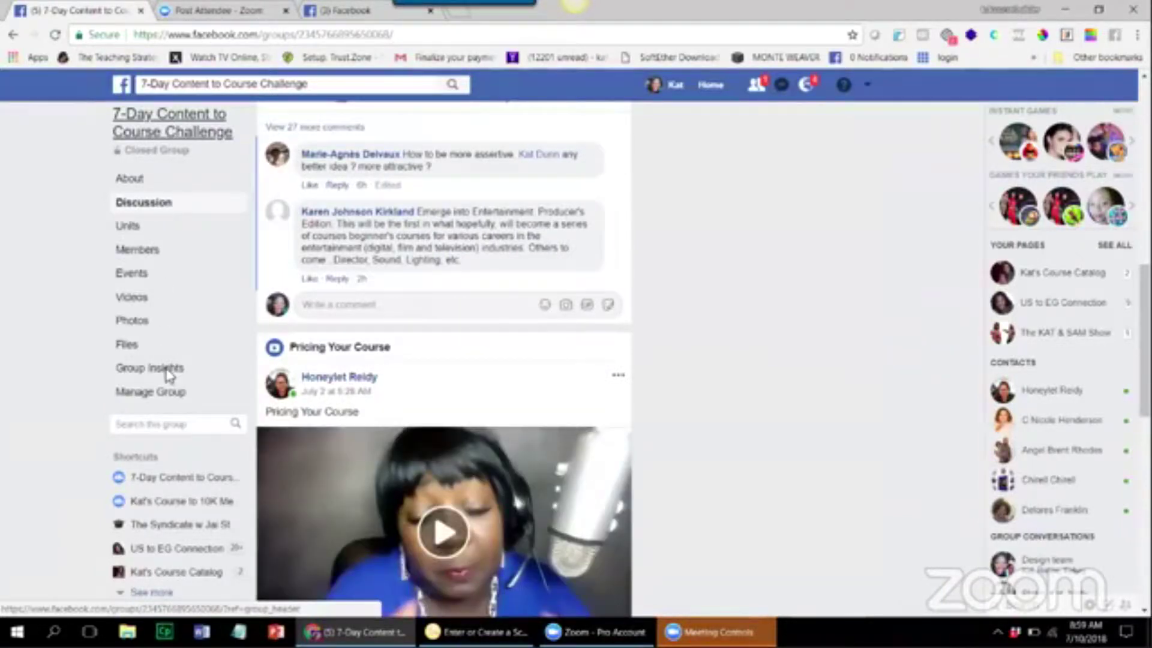
- Browse the group's 8 units, starting with Start Here! and Day 1: Brainstorming Your Topic
click(134, 230)
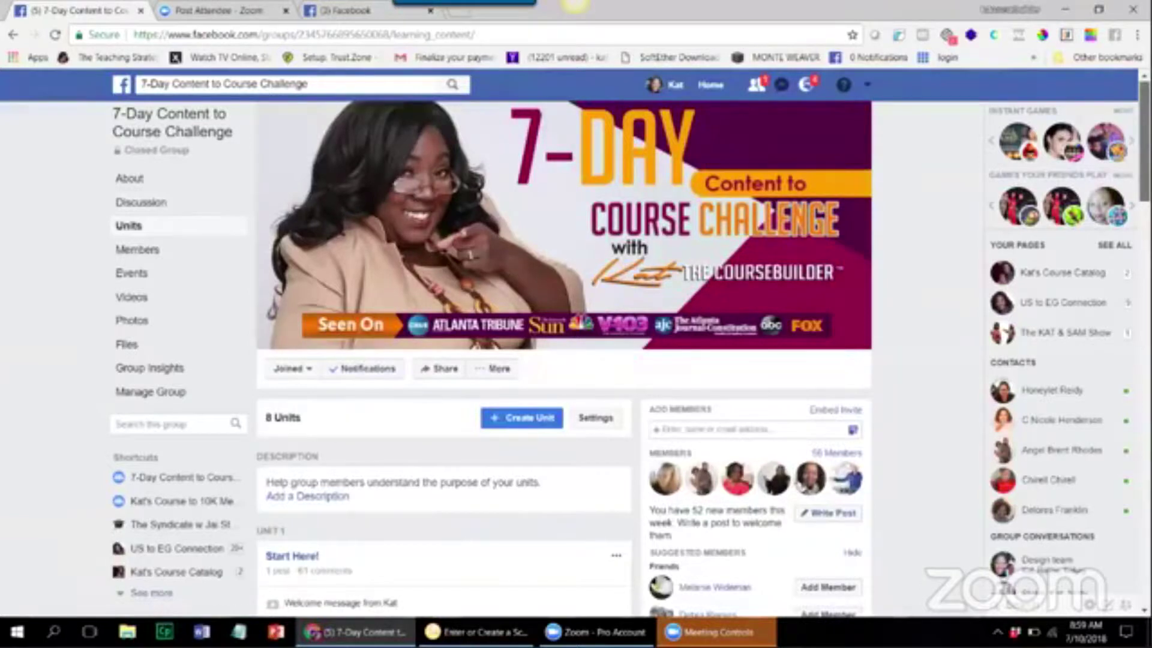
scroll(564, 360, down, 1)
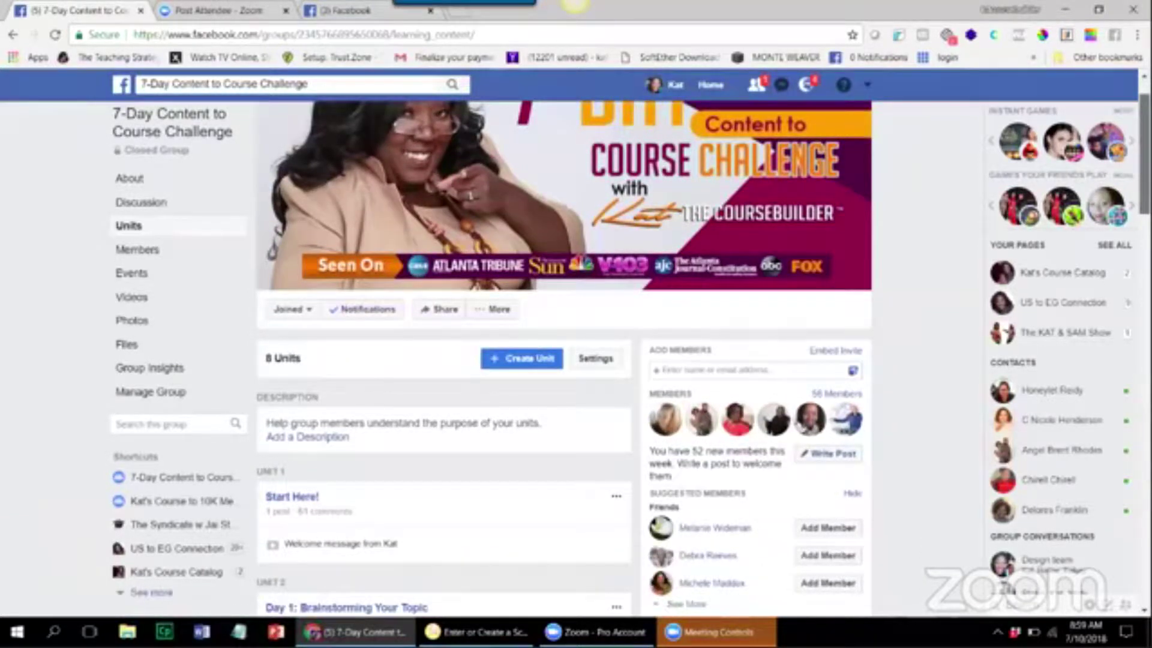
scroll(564, 360, down, 2)
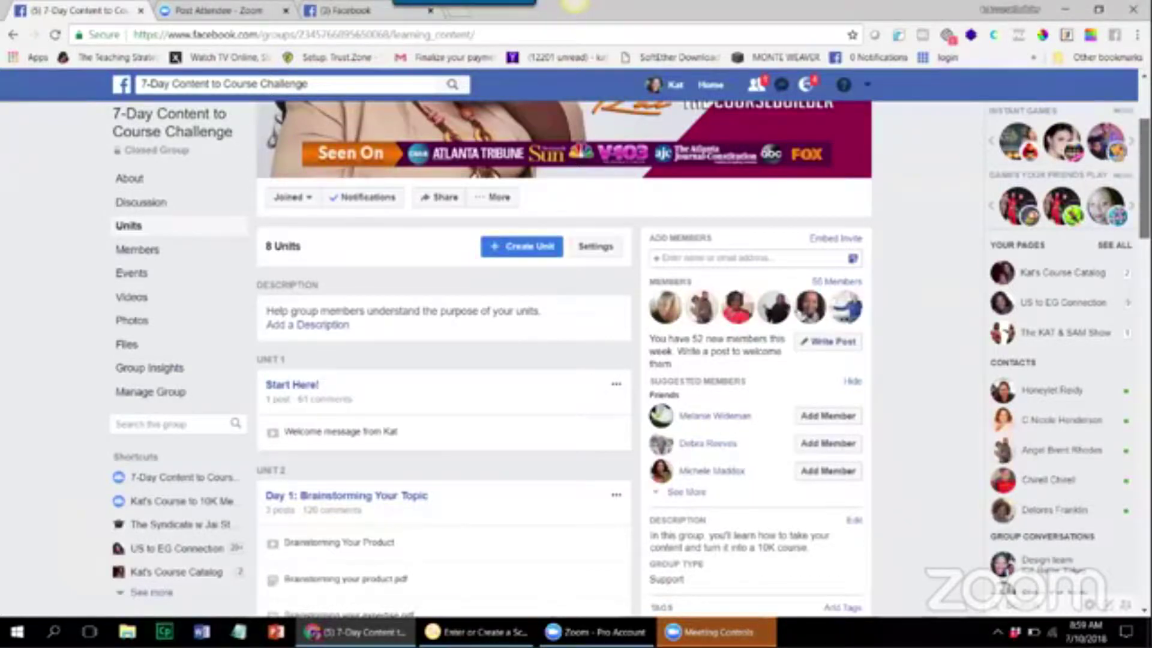
scroll(565, 360, down, 1)
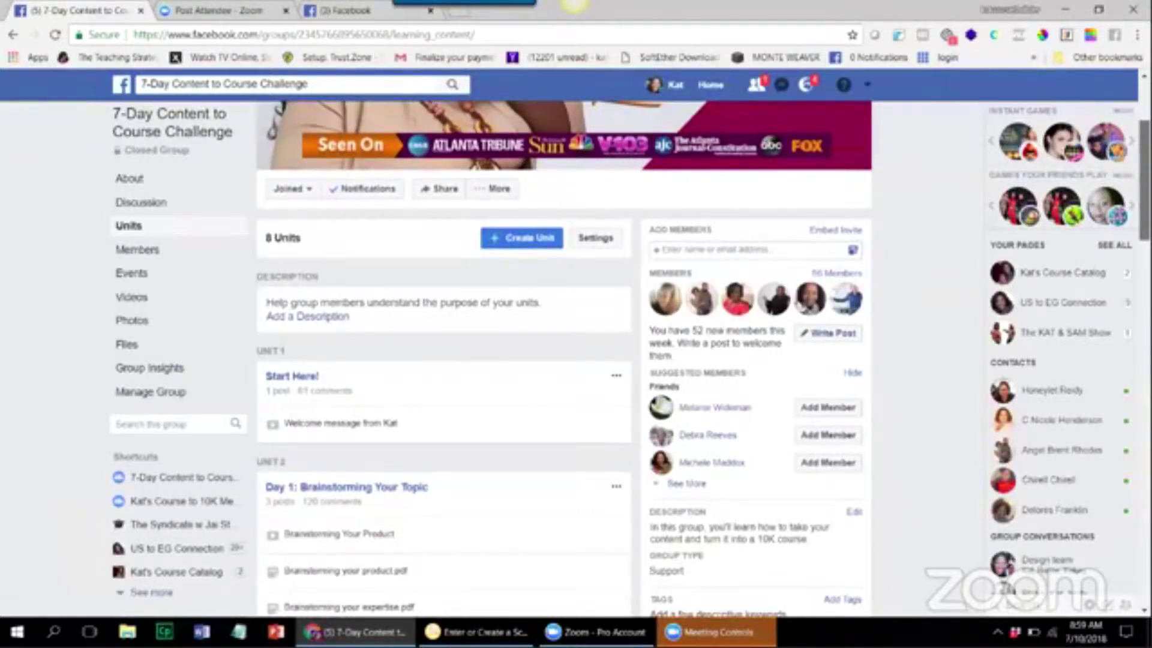
scroll(564, 359, down, 3)
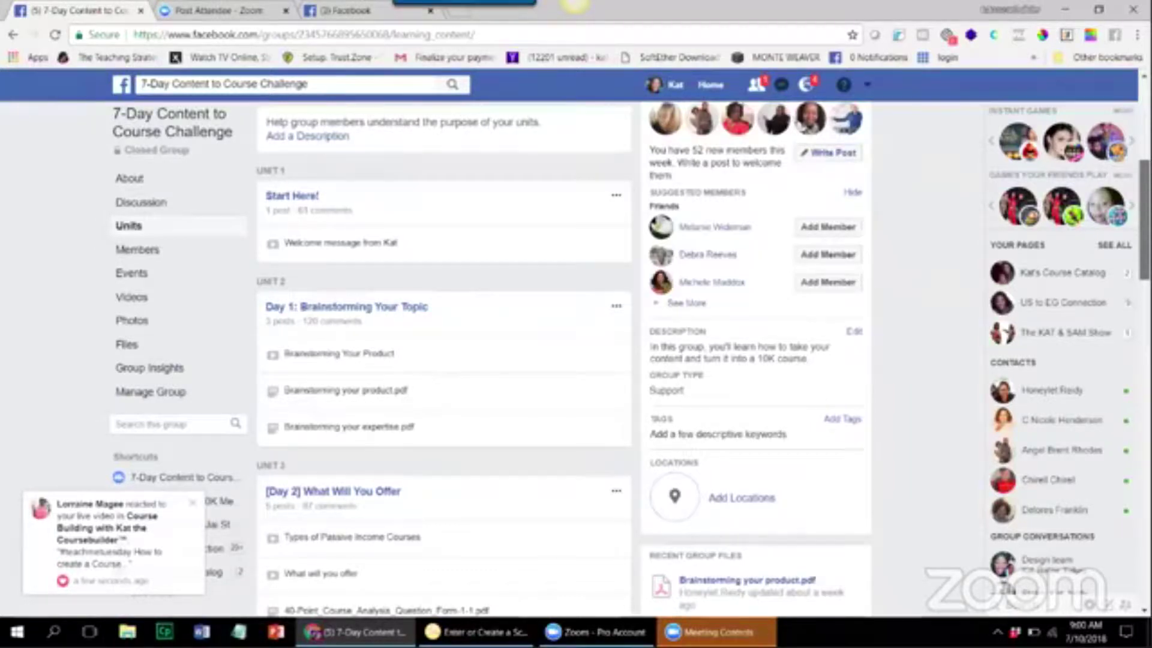
scroll(443, 360, up, 2)
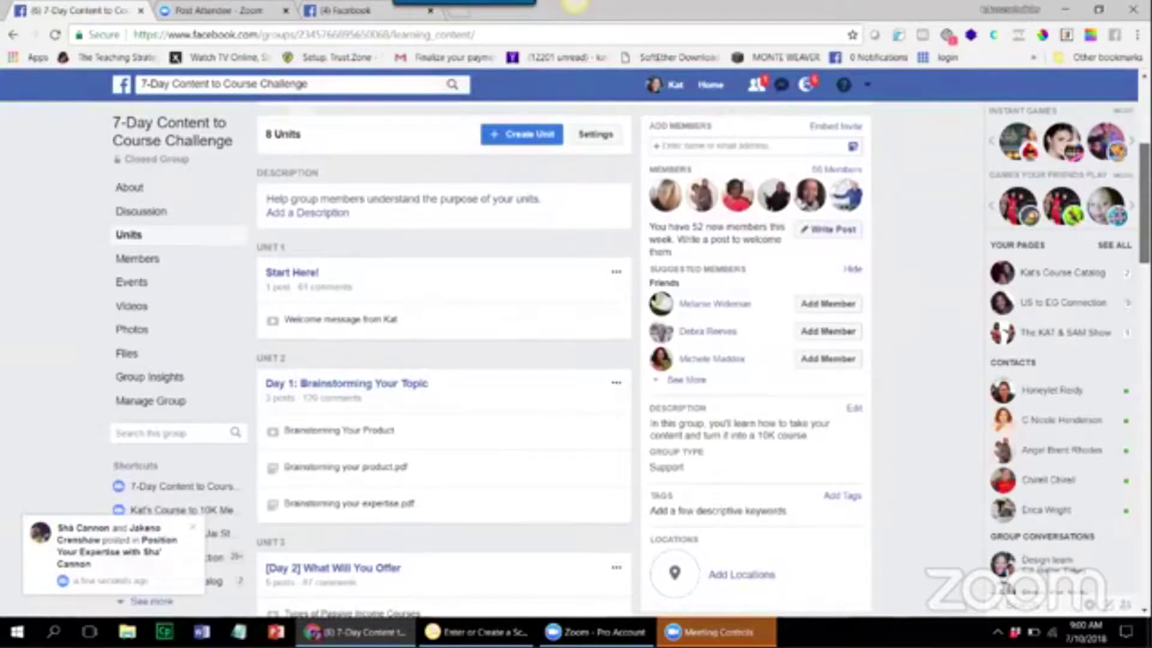
scroll(444, 361, up, 1)
scroll(444, 359, up, 1)
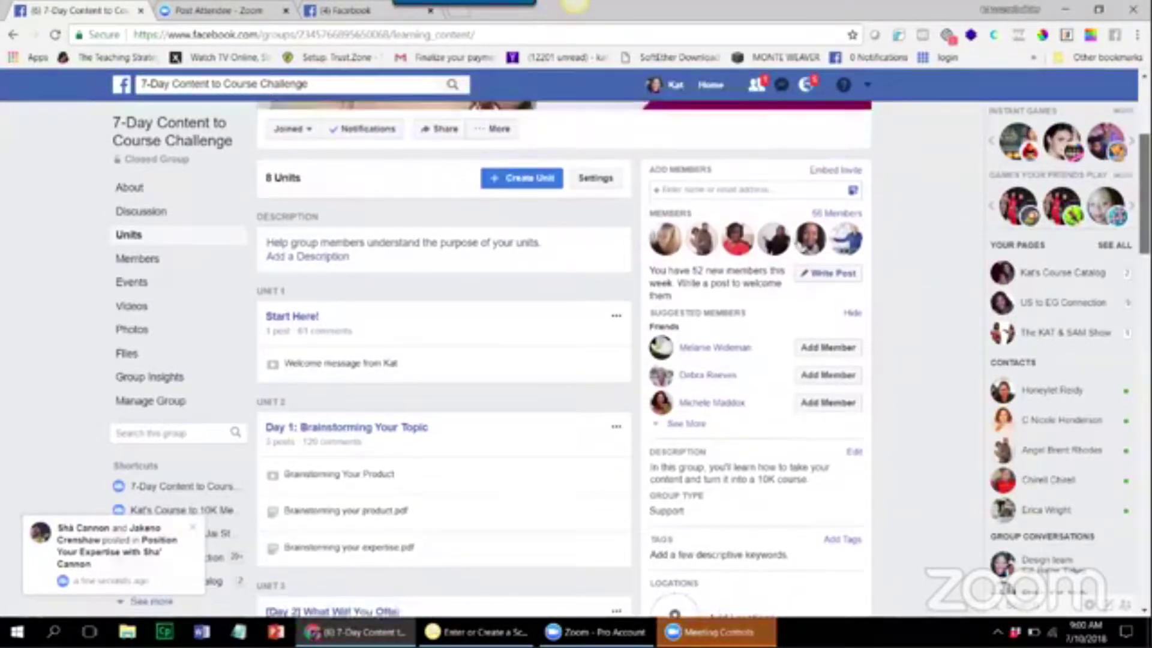
scroll(444, 360, down, 1)
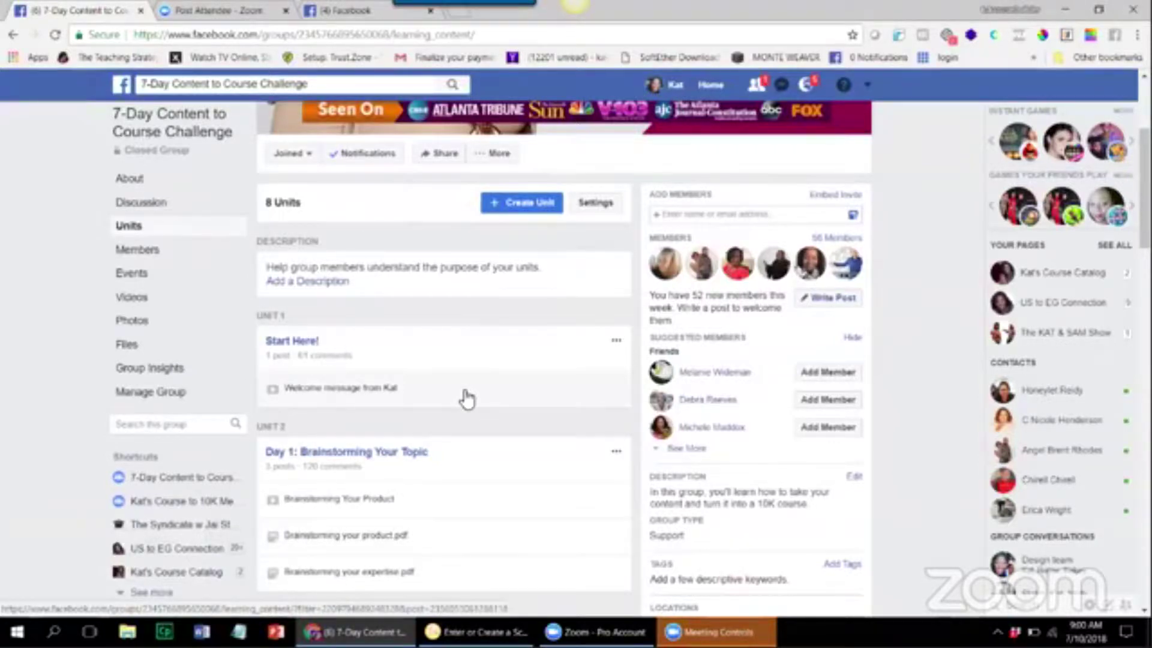
- Open the 'Welcome message from Kat' video lesson and scroll down to the Next Unit button
click(388, 402)
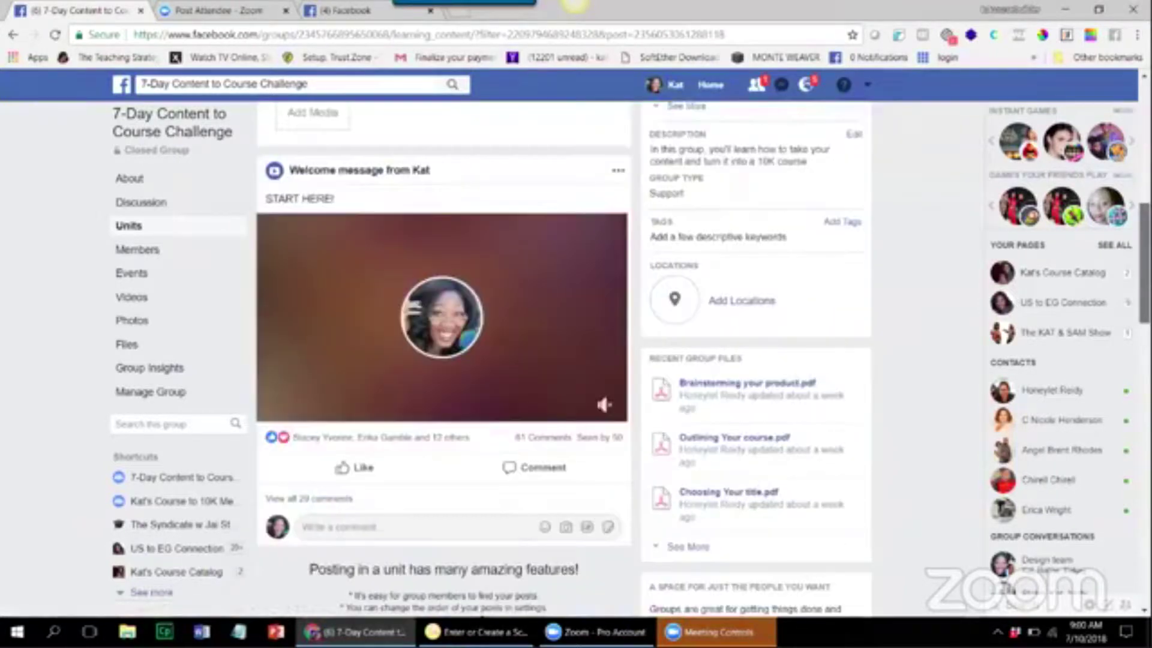
scroll(442, 360, down, 1)
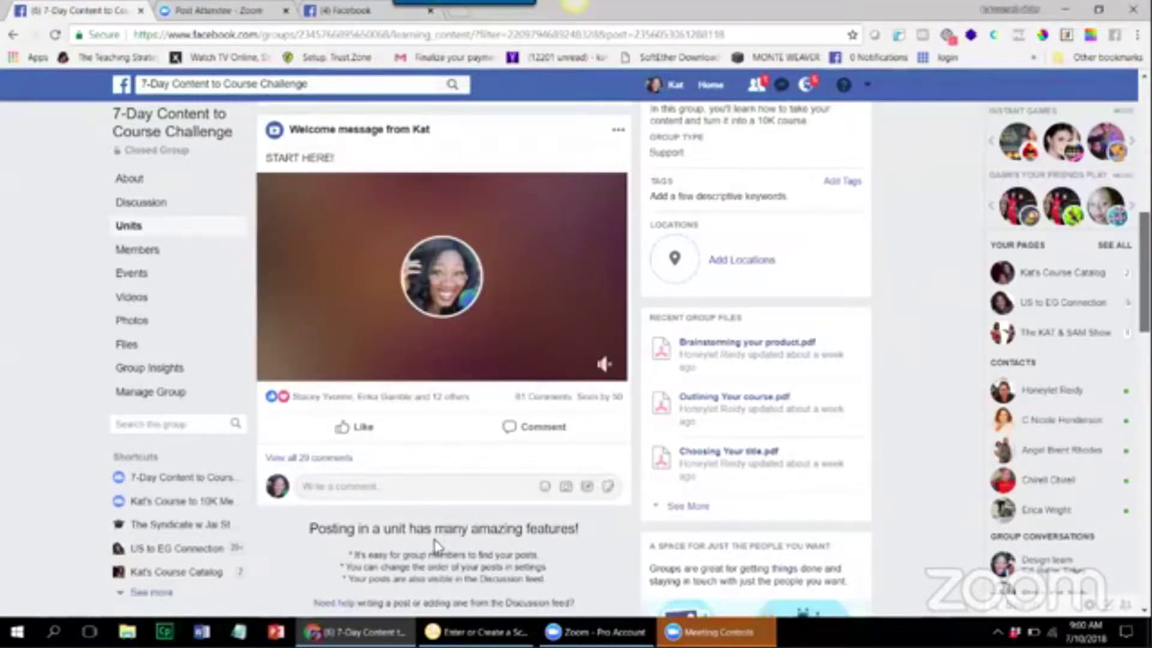
scroll(431, 573, down, 1)
scroll(430, 585, down, 2)
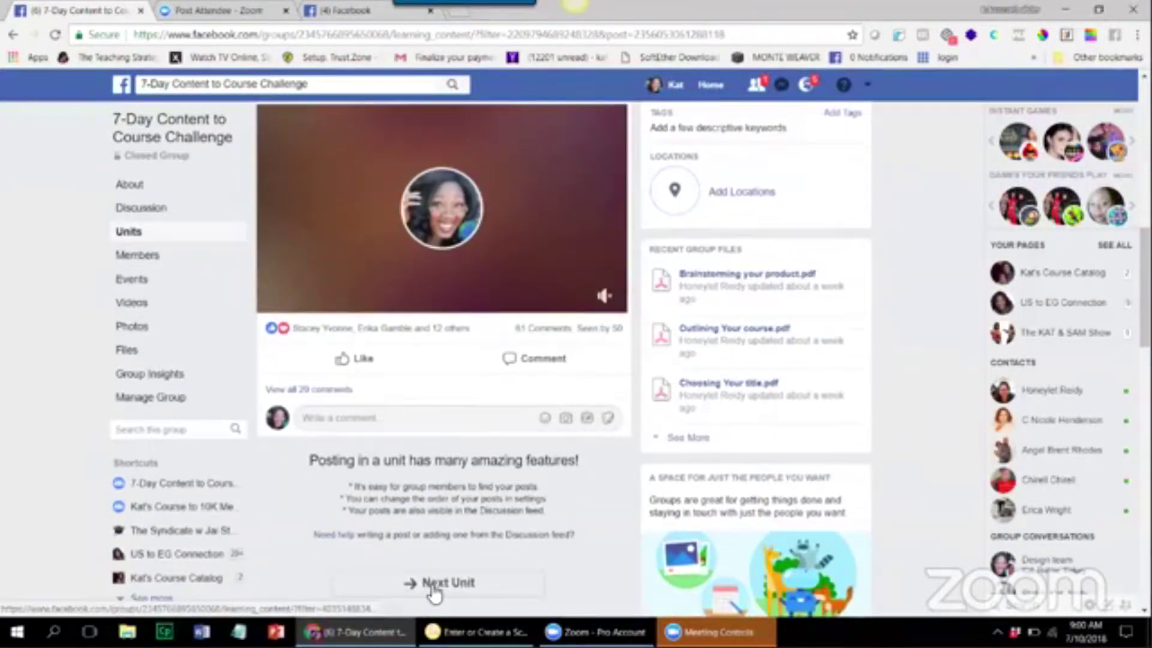
click(433, 593)
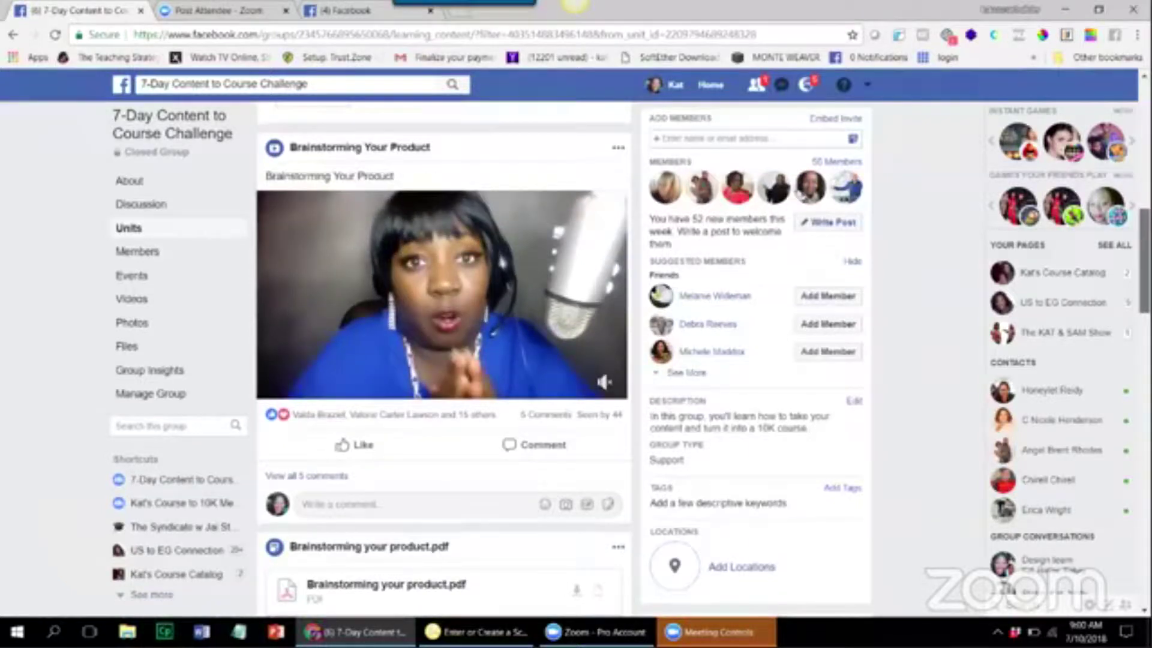
scroll(444, 360, down, 2)
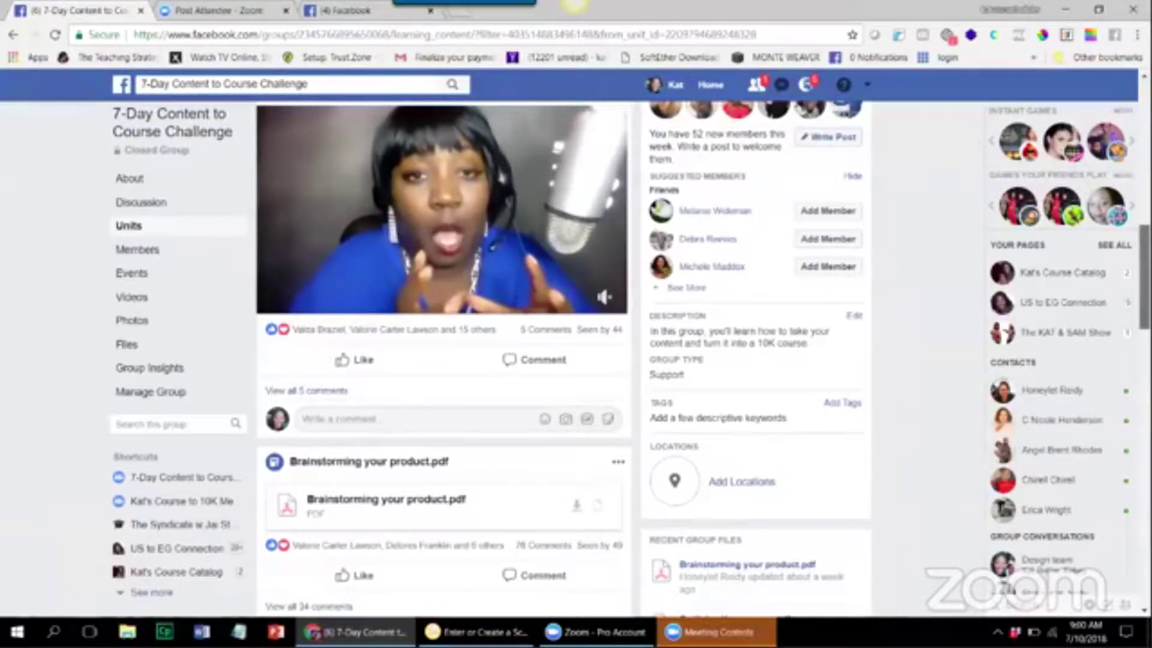
scroll(443, 360, down, 1)
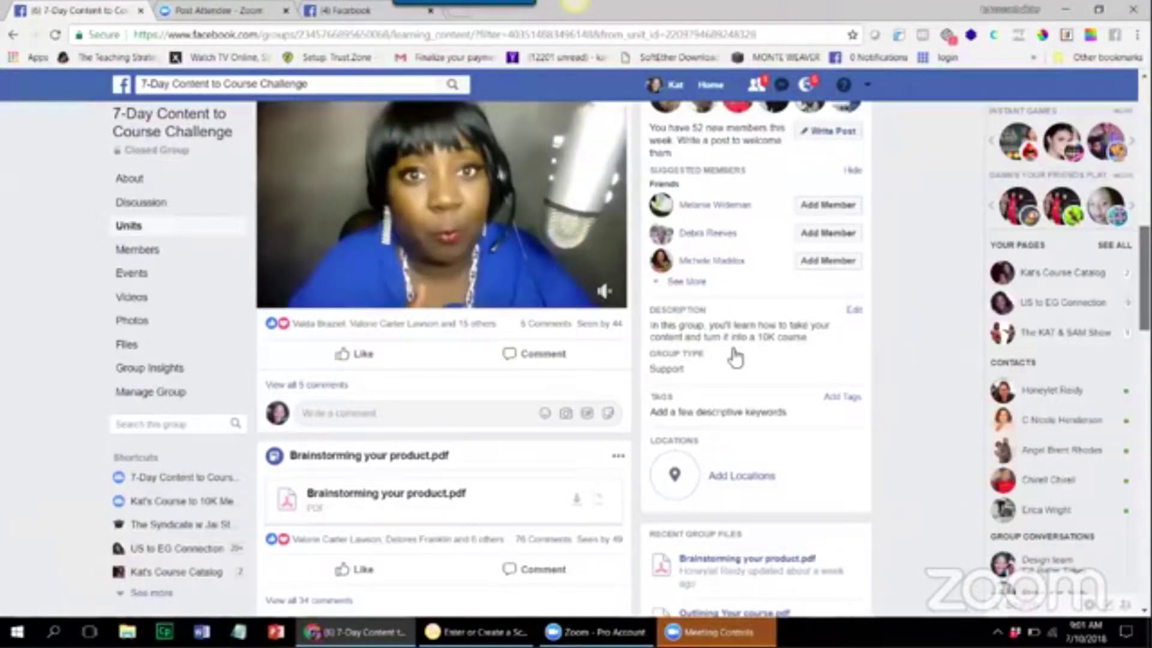
scroll(589, 384, down, 2)
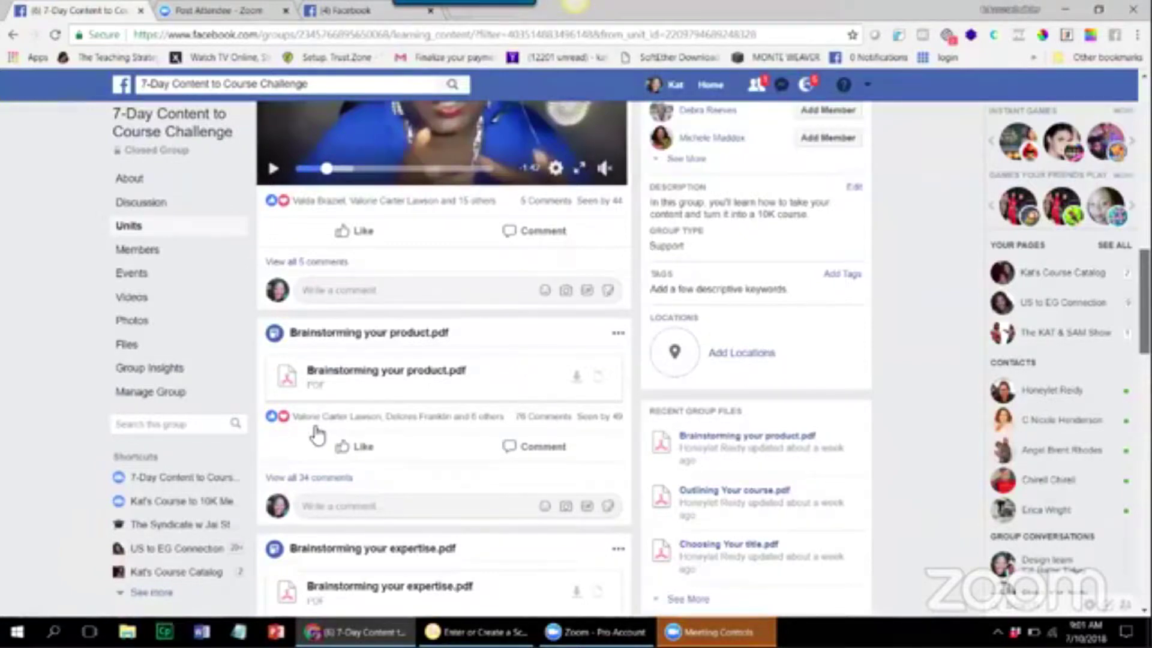
scroll(313, 427, down, 1)
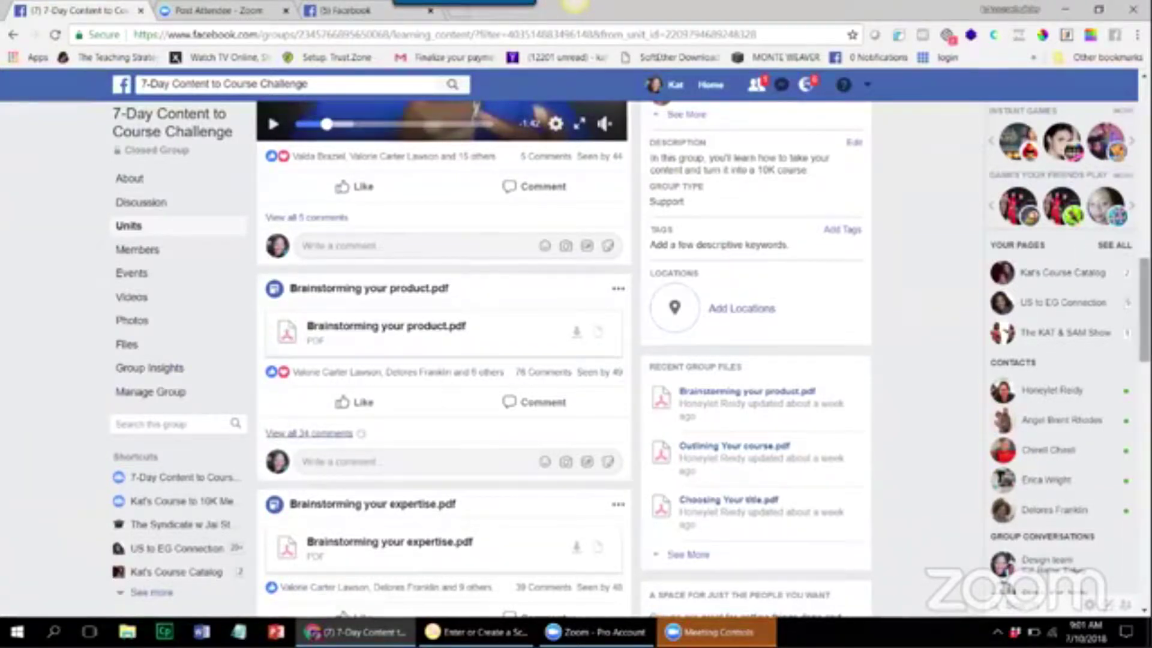
scroll(443, 360, down, 1)
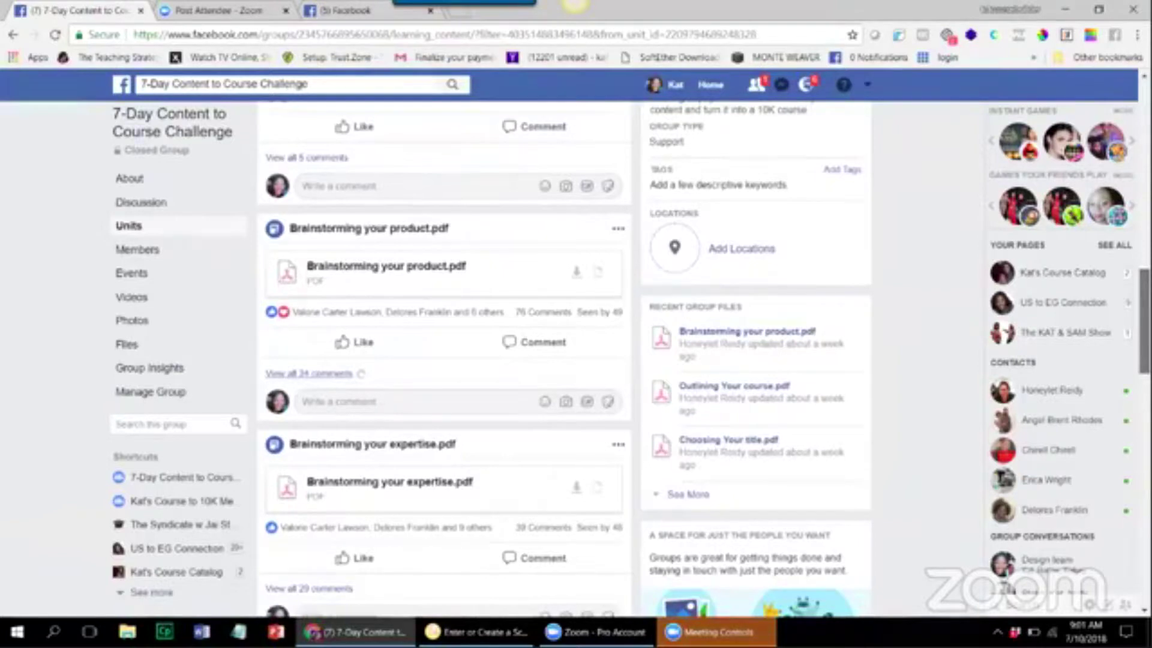
scroll(443, 361, down, 3)
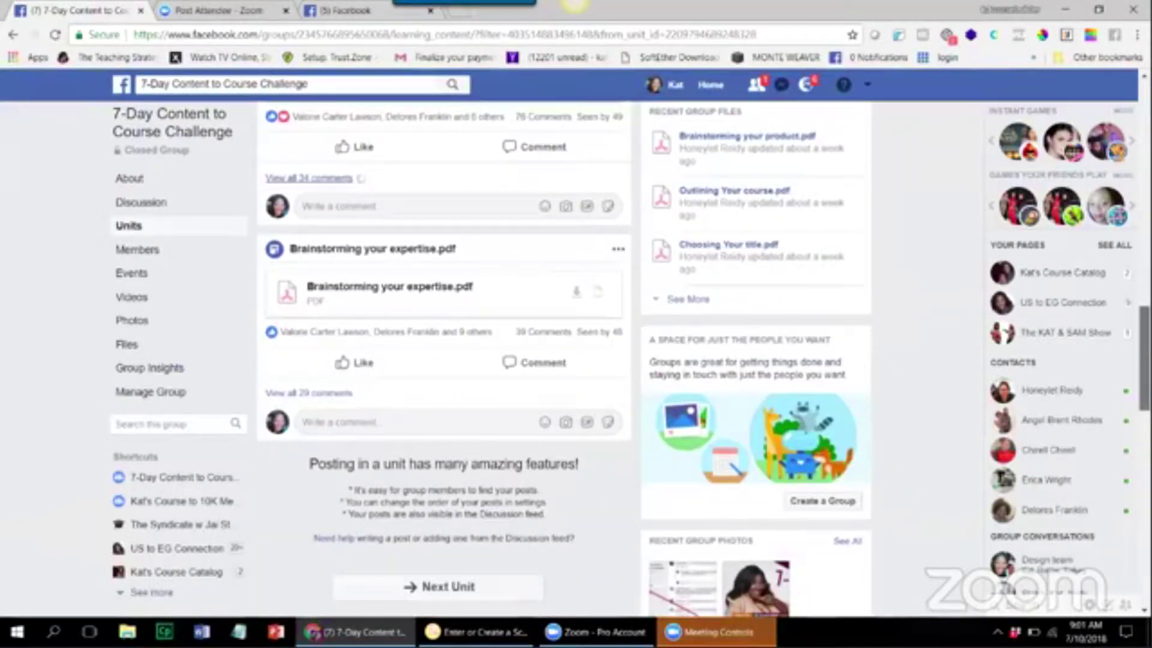
scroll(444, 360, up, 2)
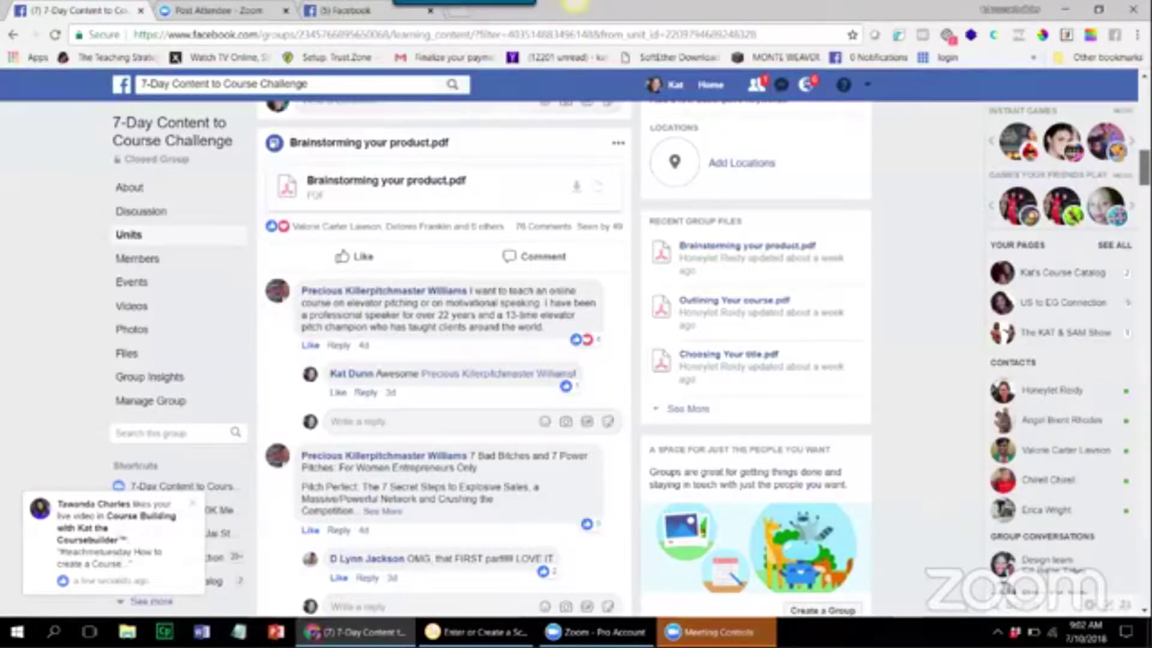
scroll(443, 360, down, 8)
scroll(443, 360, down, 1)
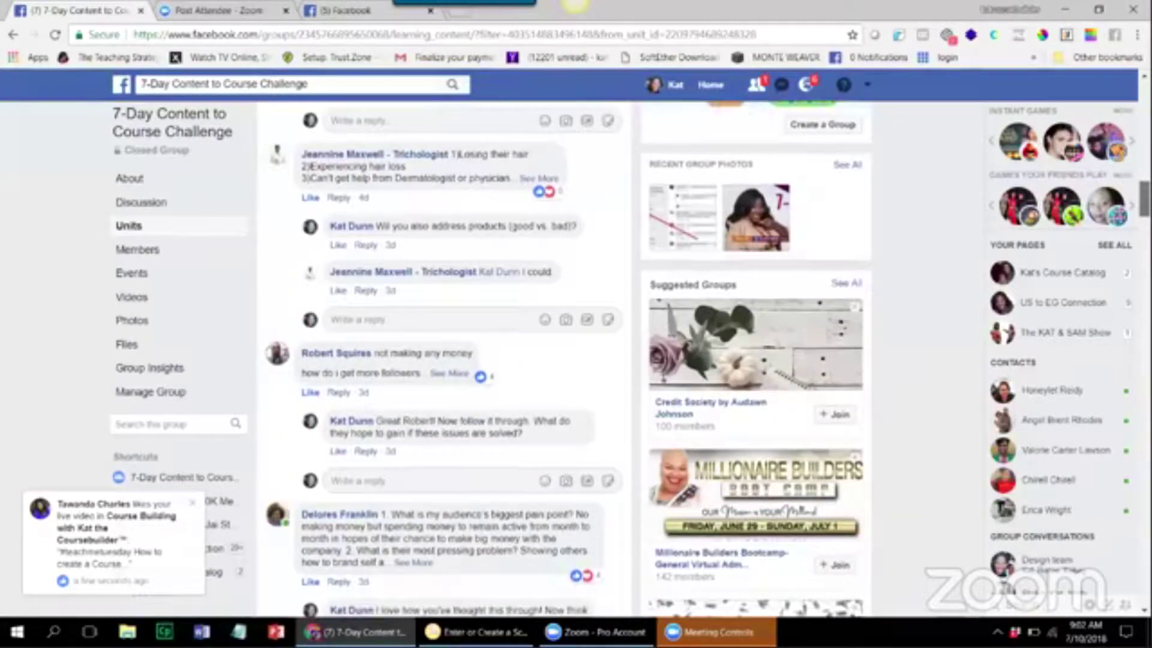
scroll(443, 361, down, 10)
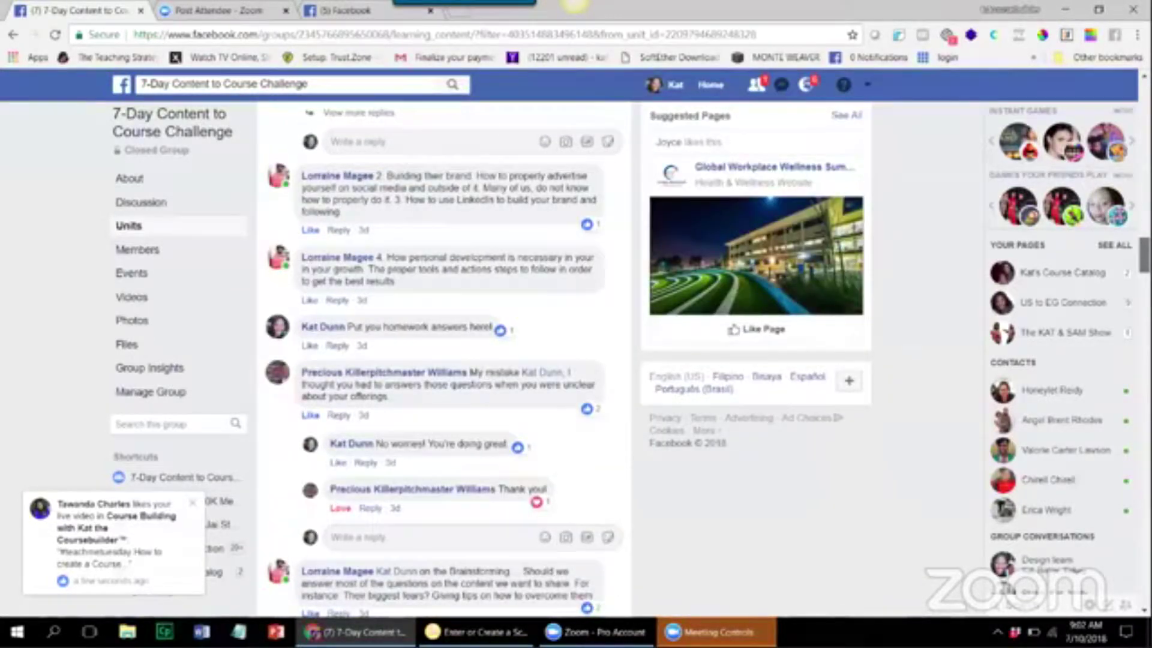
scroll(444, 360, down, 5)
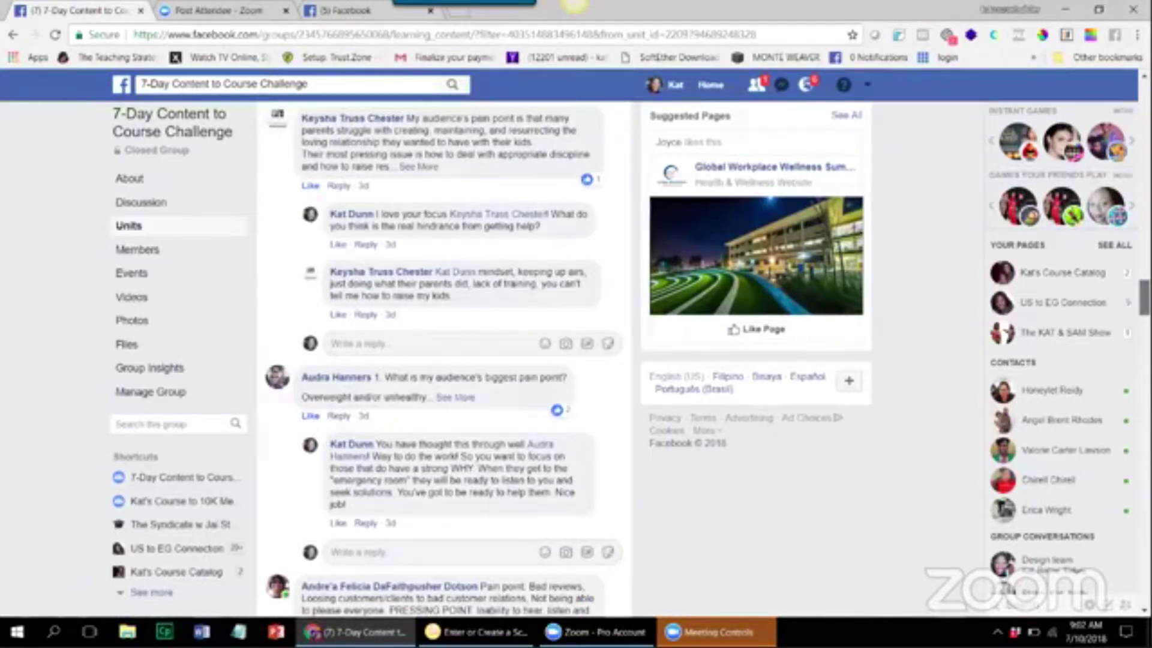
scroll(444, 360, up, 10)
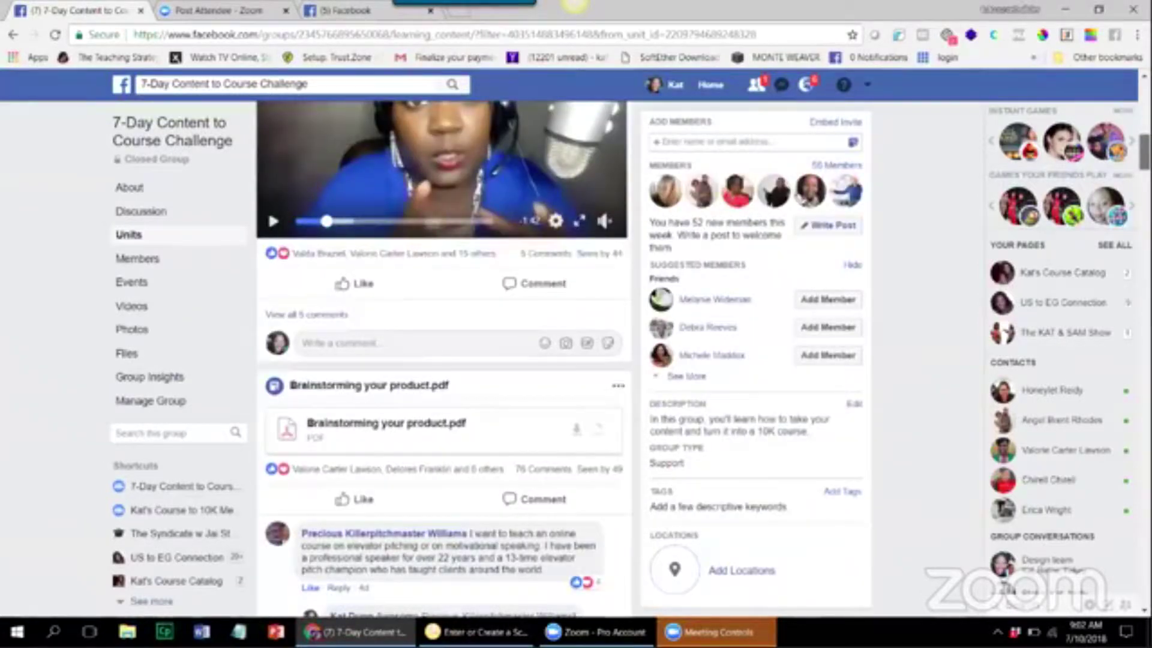
scroll(444, 360, up, 2)
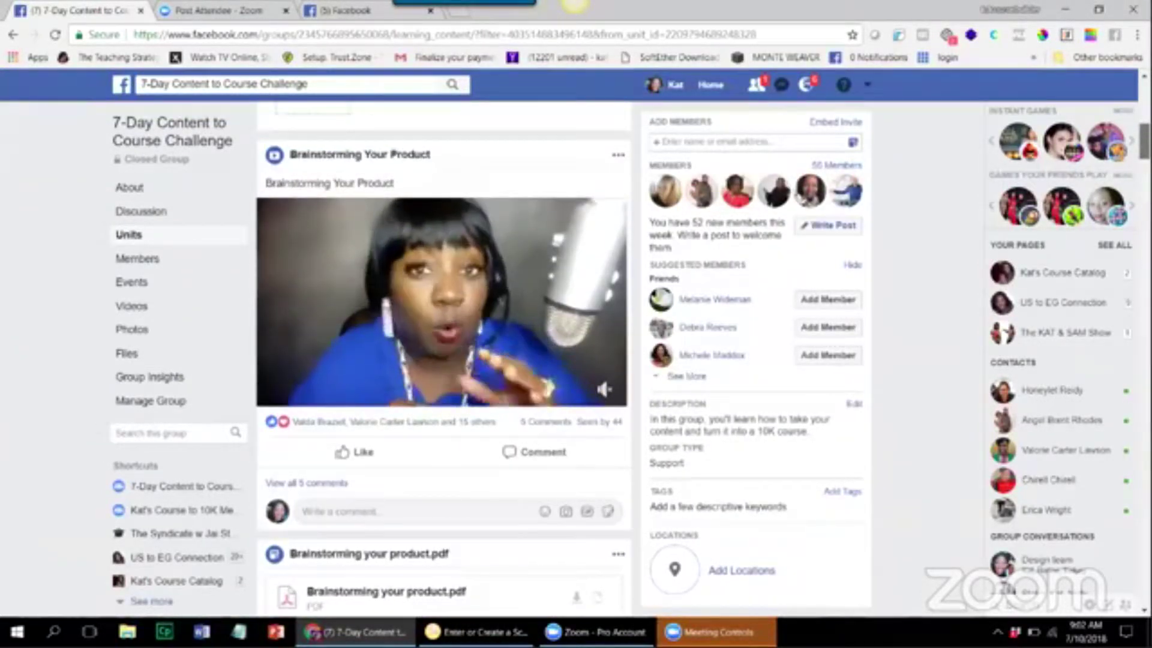
scroll(444, 360, down, 1)
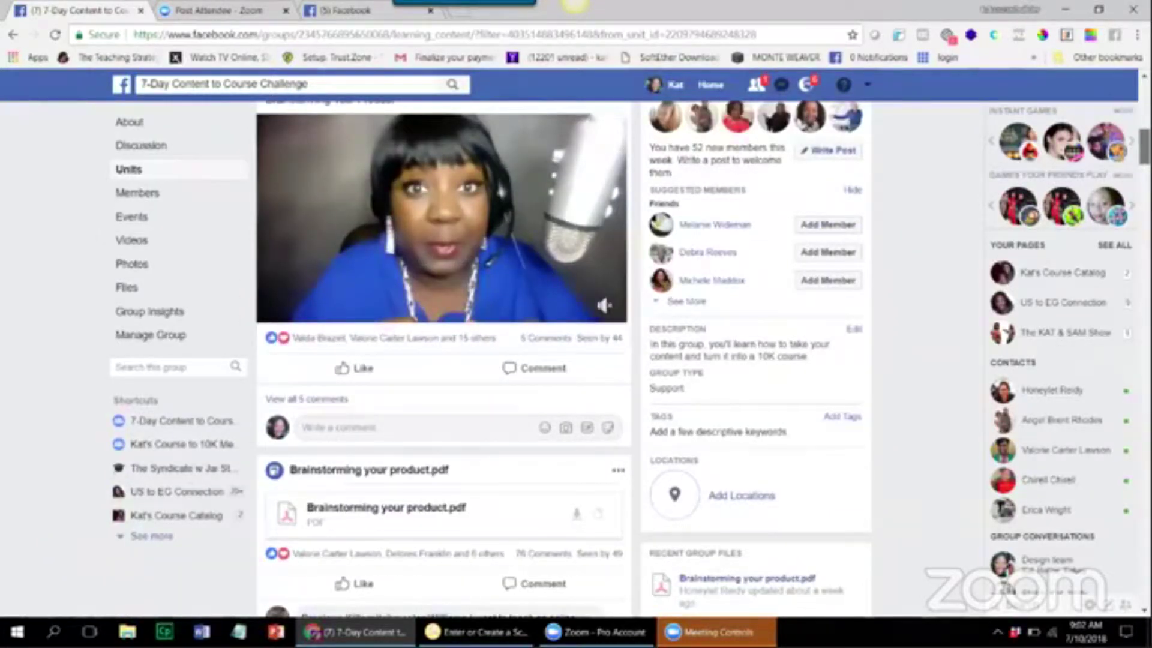
scroll(444, 360, up, 1)
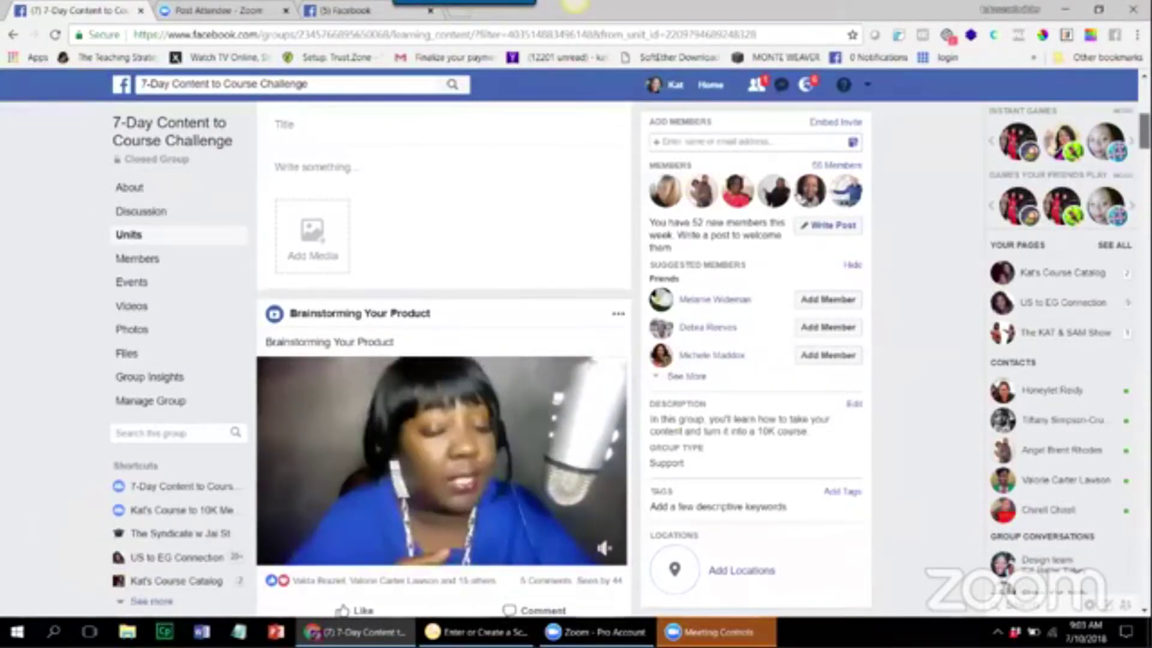
scroll(444, 360, down, 1)
scroll(444, 360, down, 1)
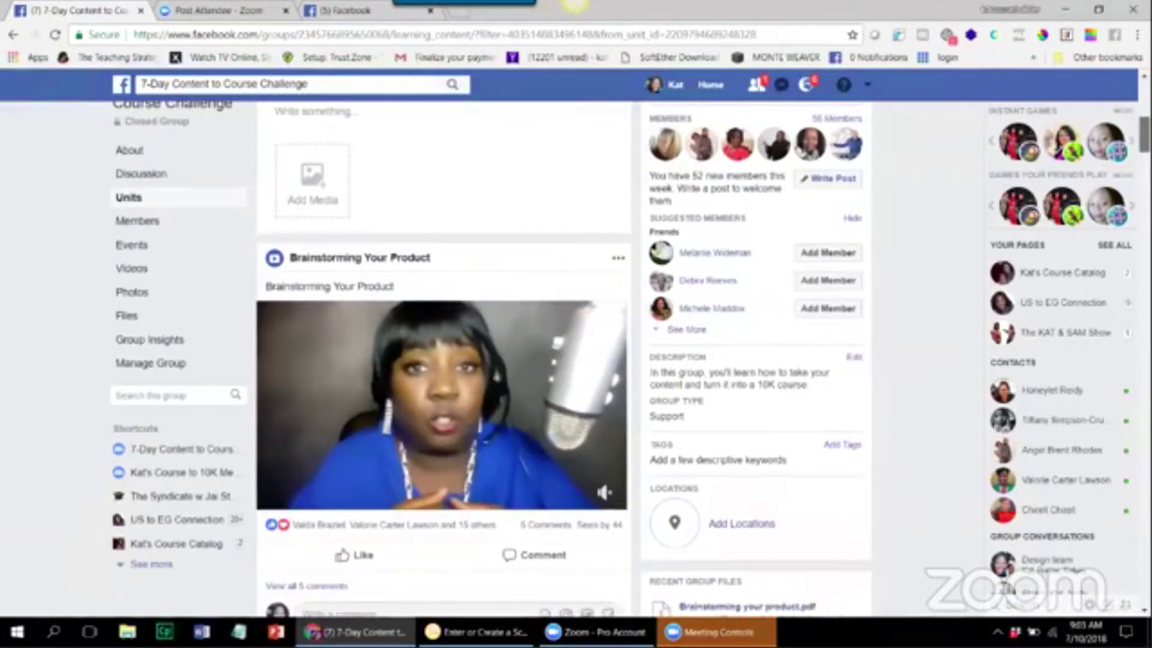
scroll(443, 360, down, 5)
scroll(444, 360, down, 1)
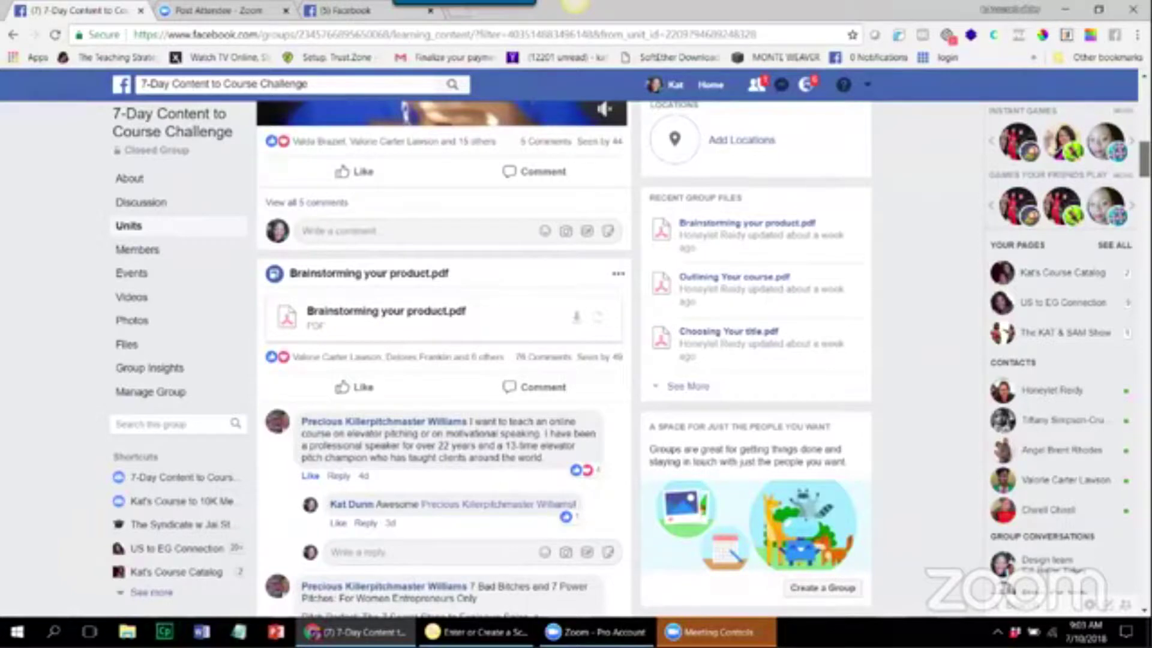
scroll(444, 360, down, 6)
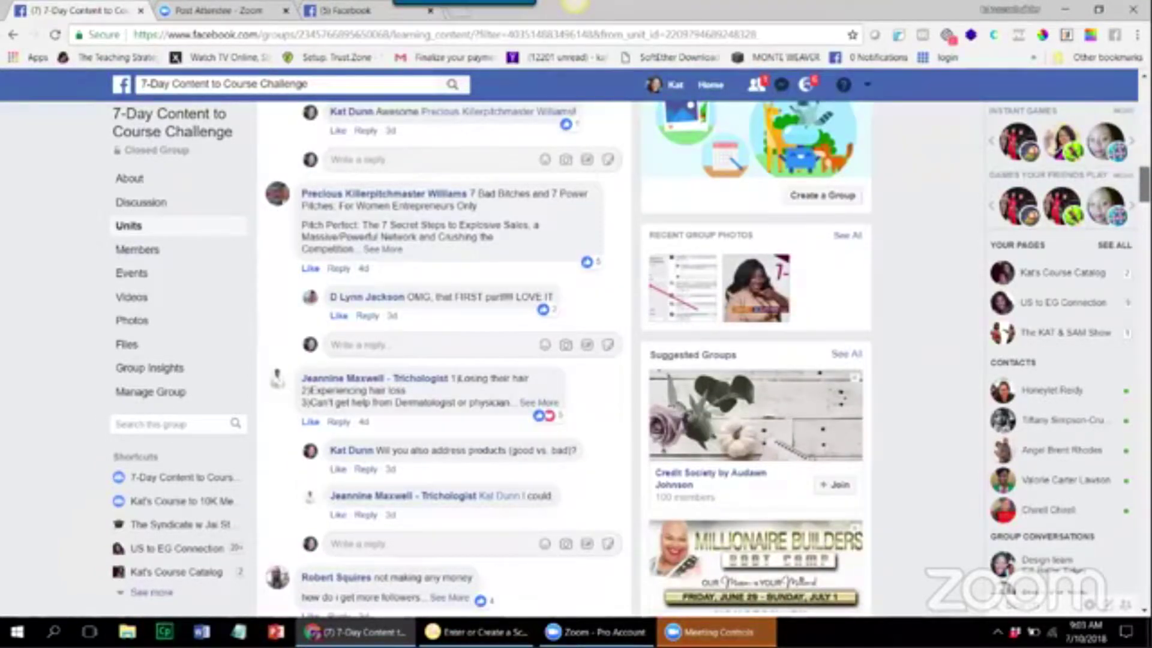
scroll(443, 360, down, 4)
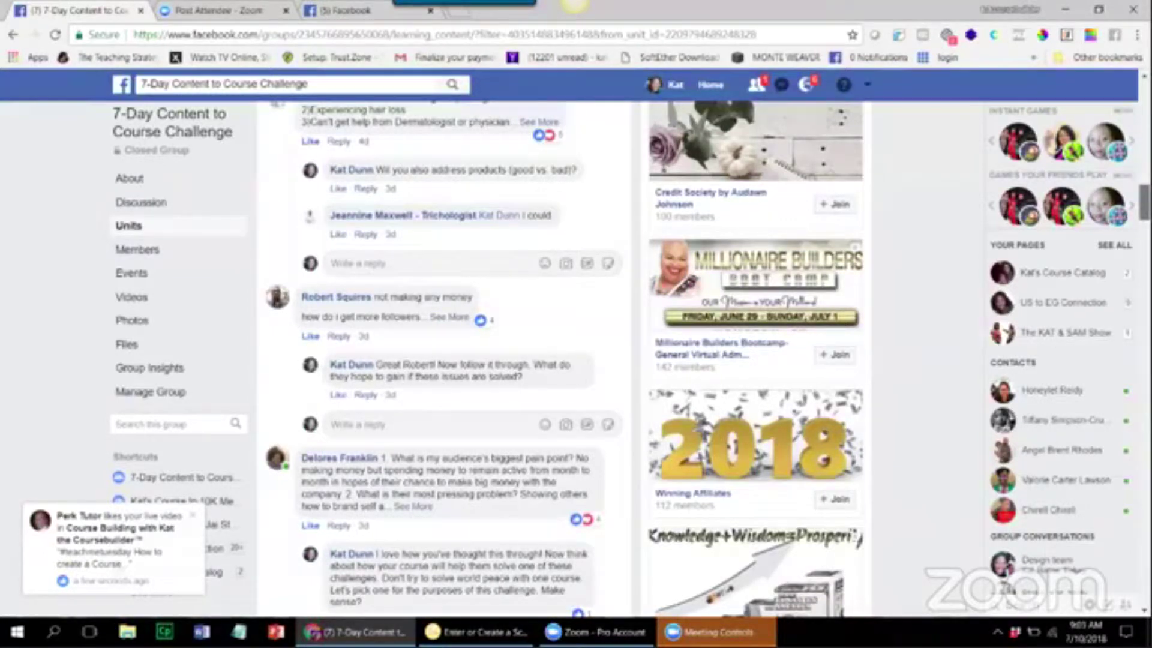
scroll(443, 360, up, 15)
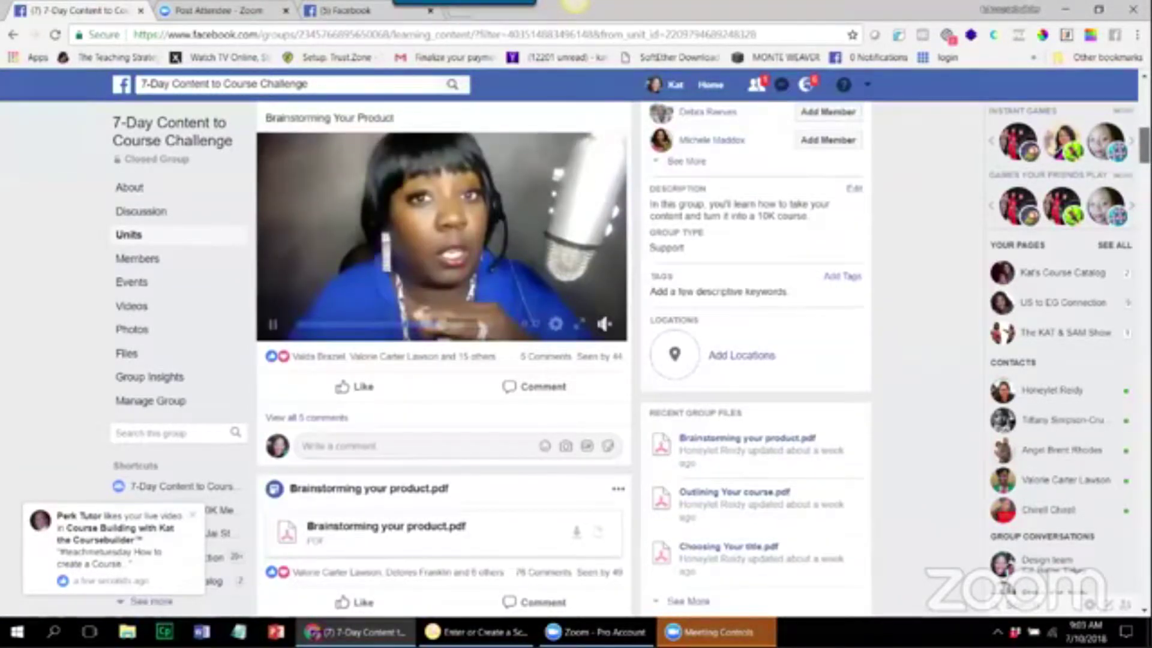
scroll(444, 360, up, 5)
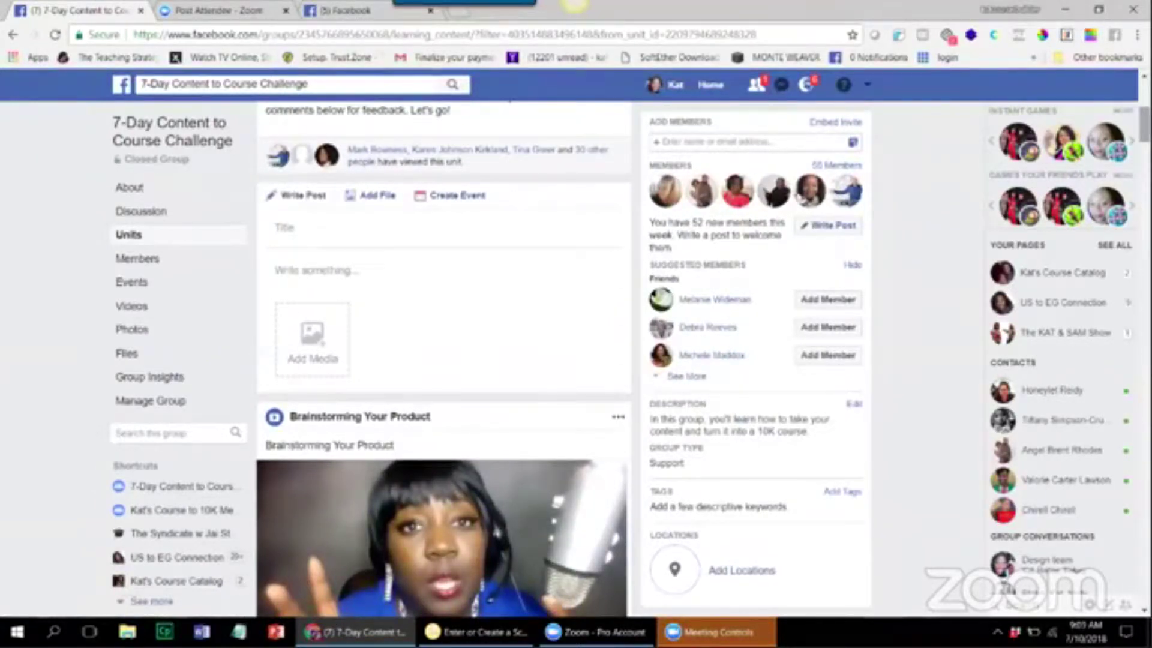
scroll(444, 360, down, 3)
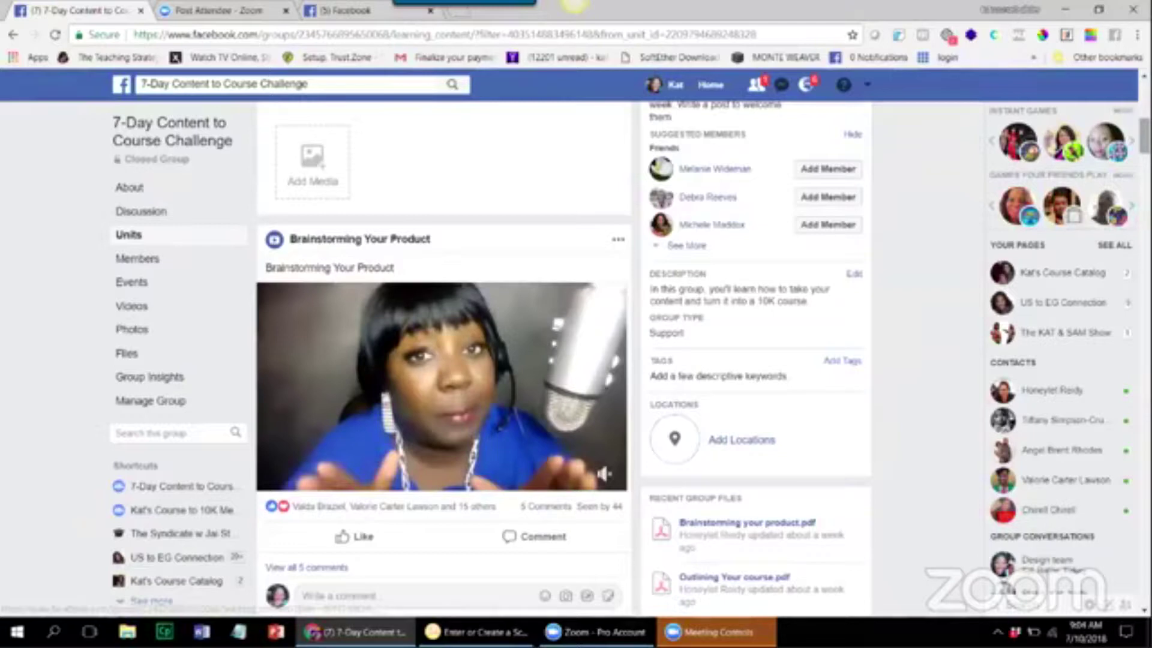
scroll(186, 220, down, 6)
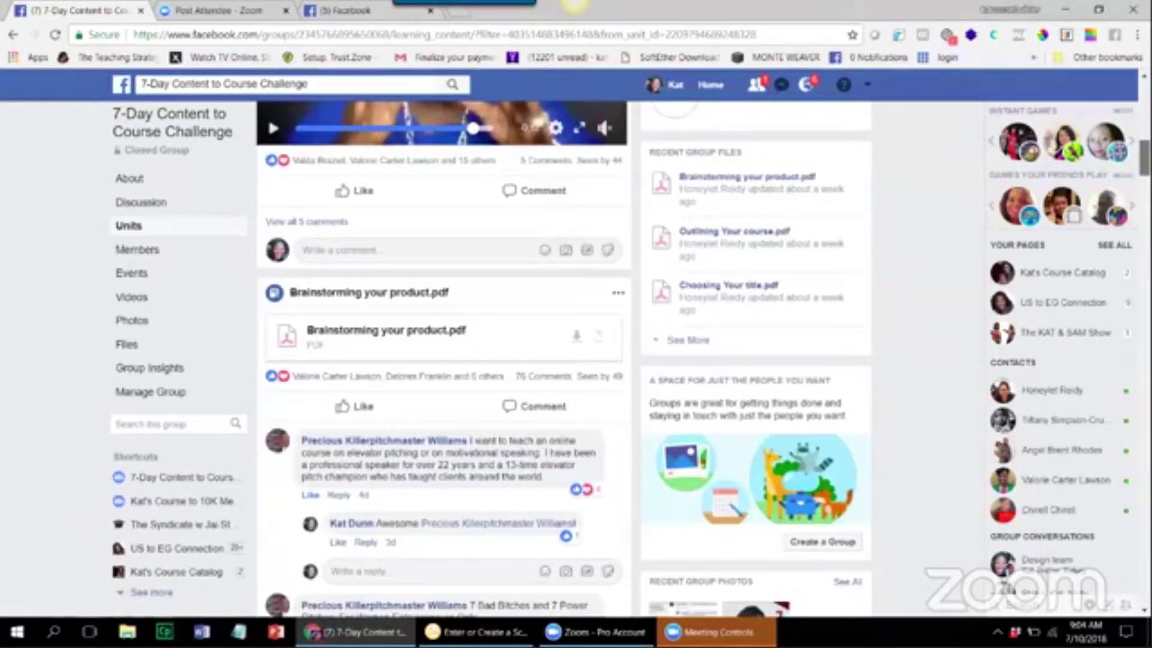
scroll(187, 221, down, 1)
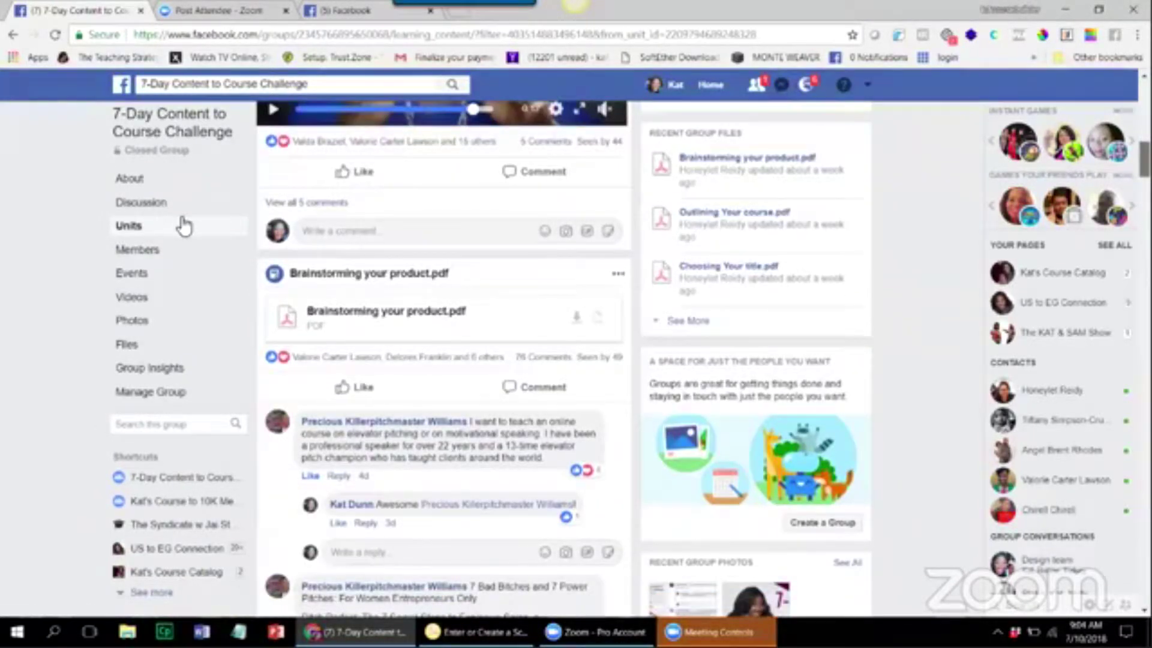
scroll(185, 226, down, 2)
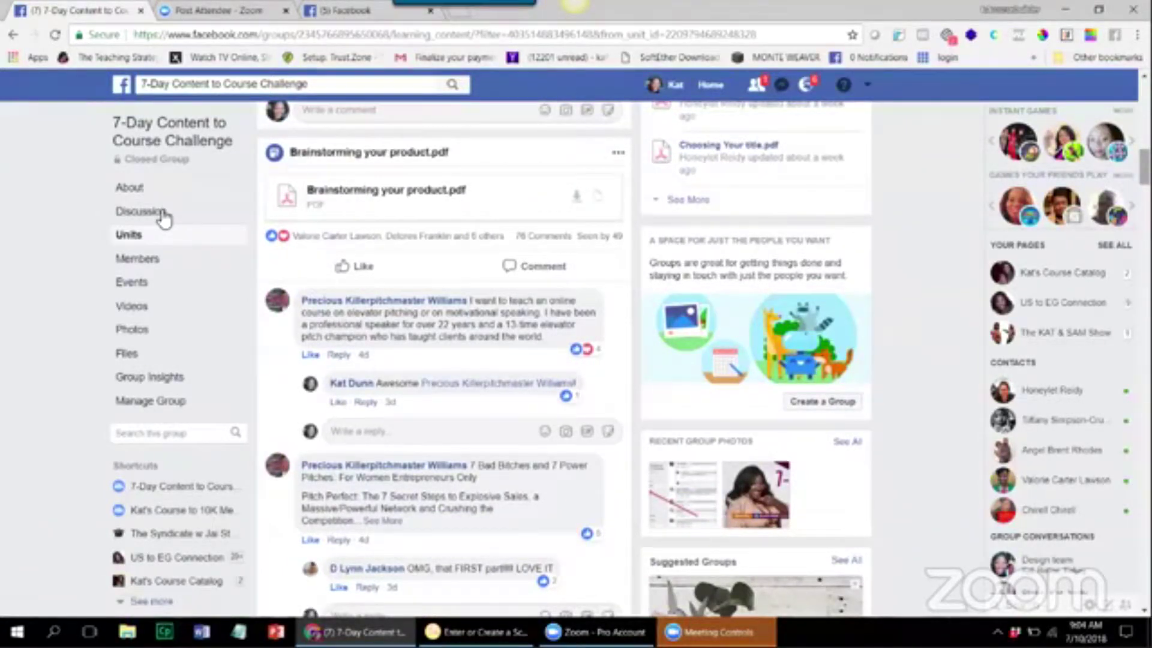
click(162, 216)
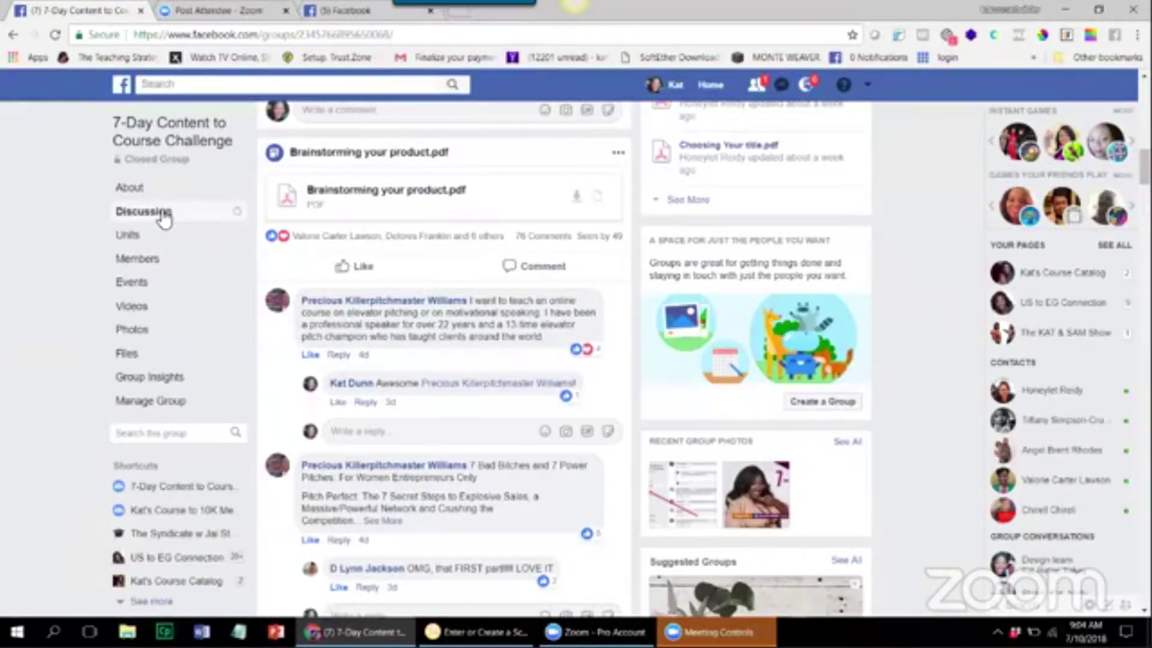
click(138, 240)
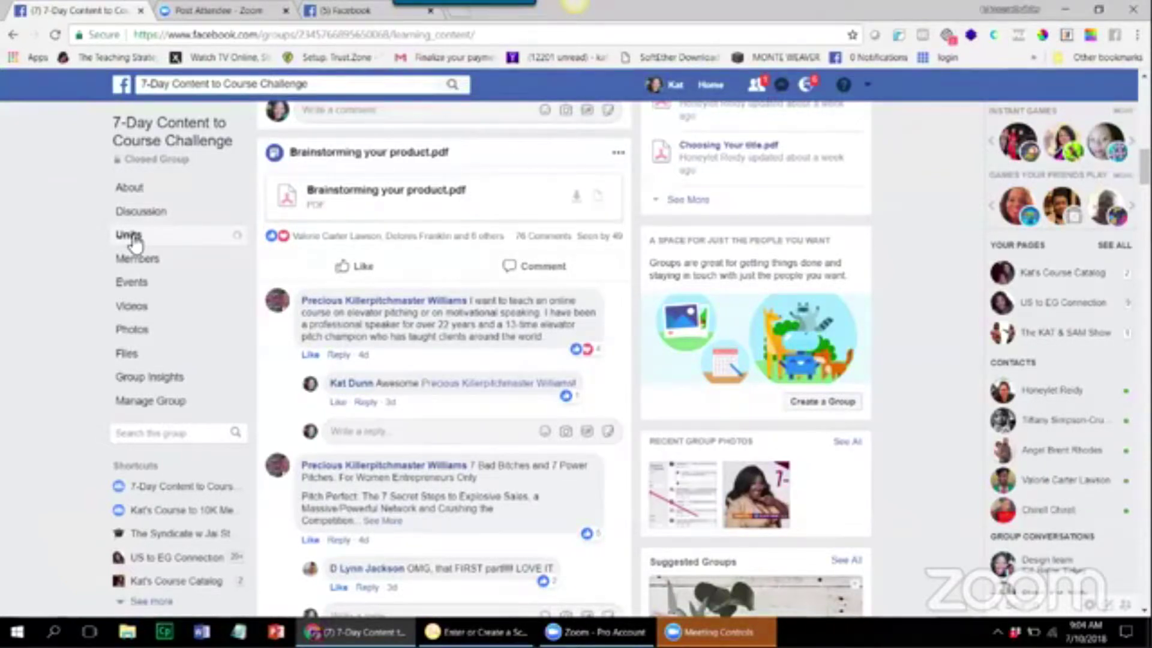
click(131, 235)
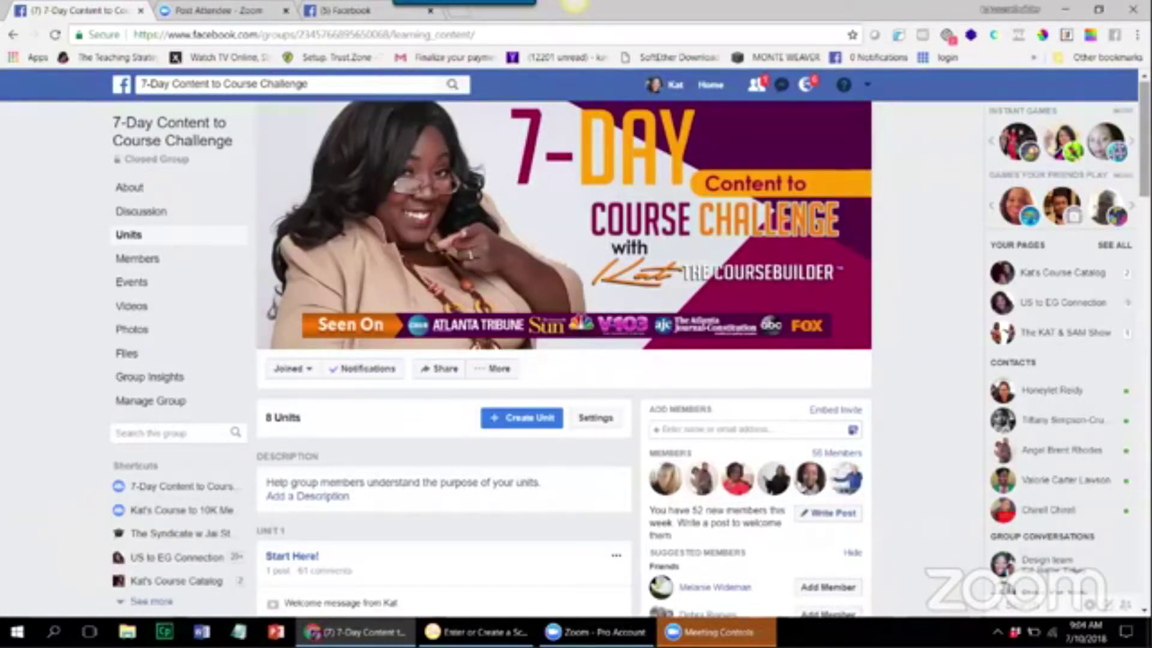
scroll(563, 360, down, 4)
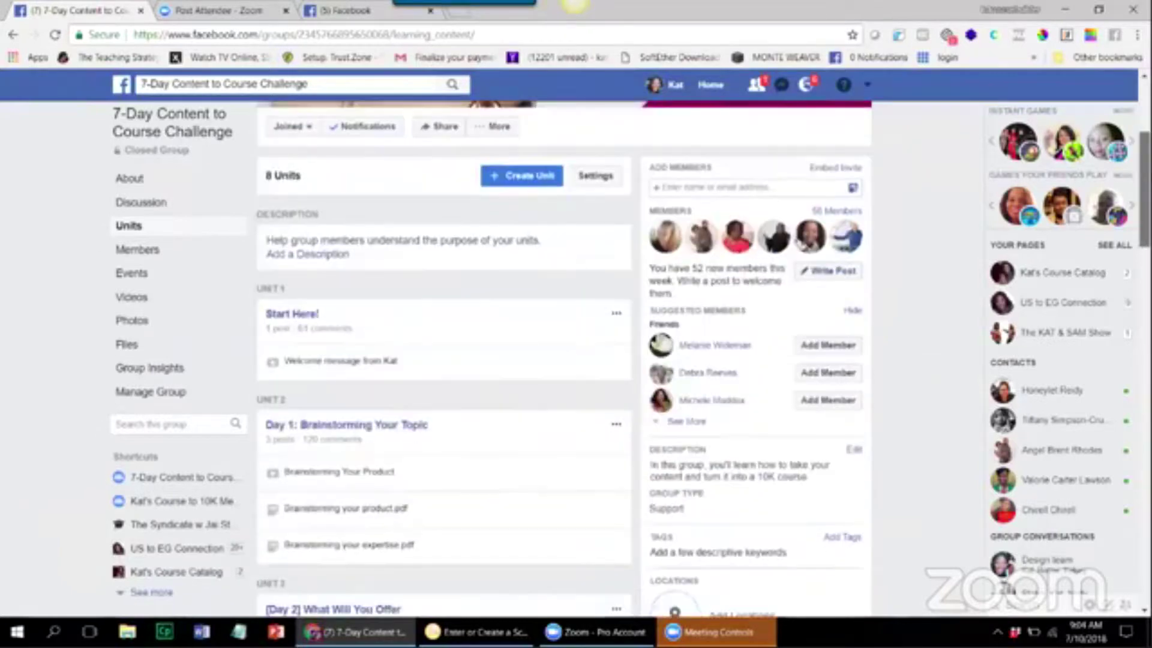
scroll(564, 361, up, 1)
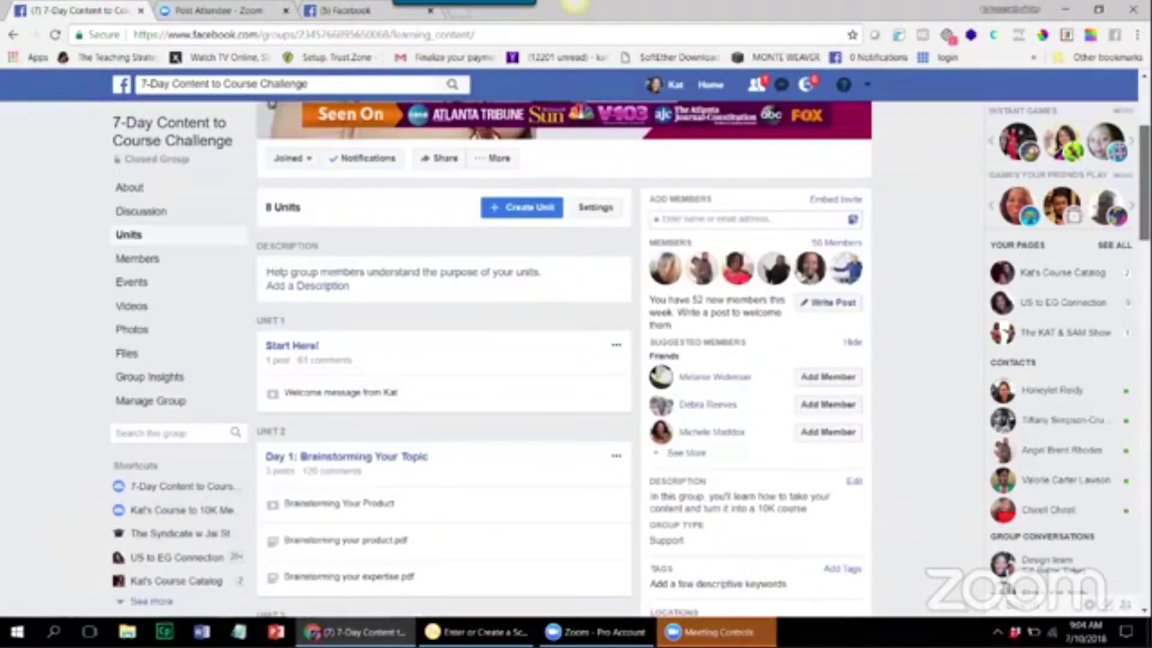
scroll(564, 360, down, 3)
scroll(564, 360, down, 1)
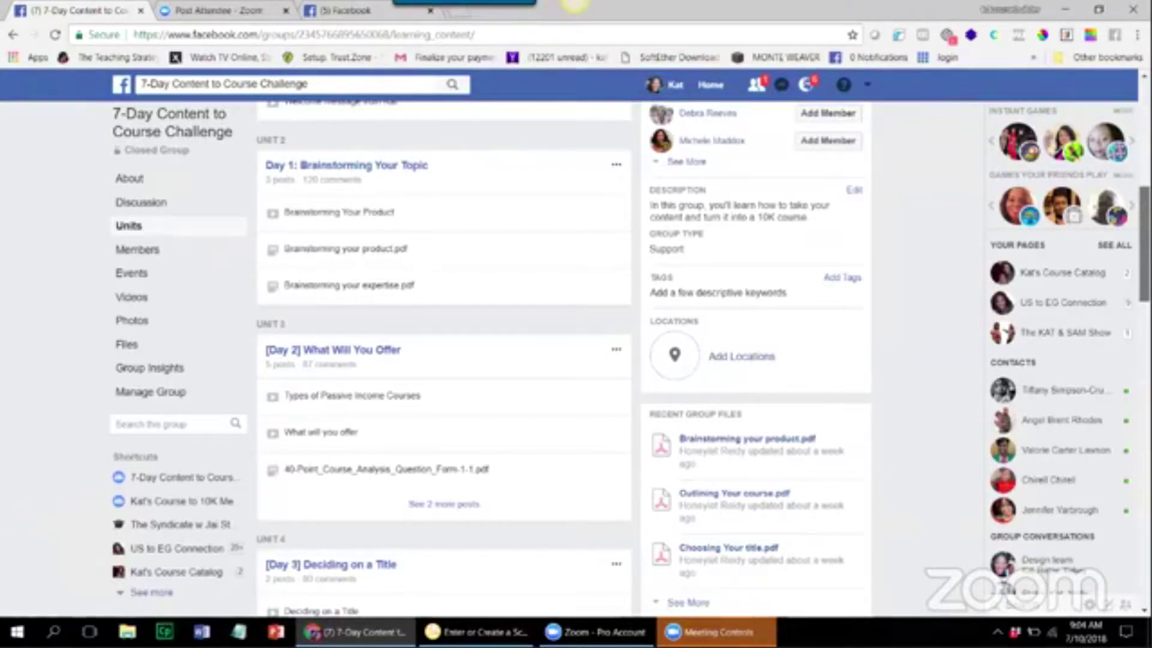
scroll(563, 359, down, 1)
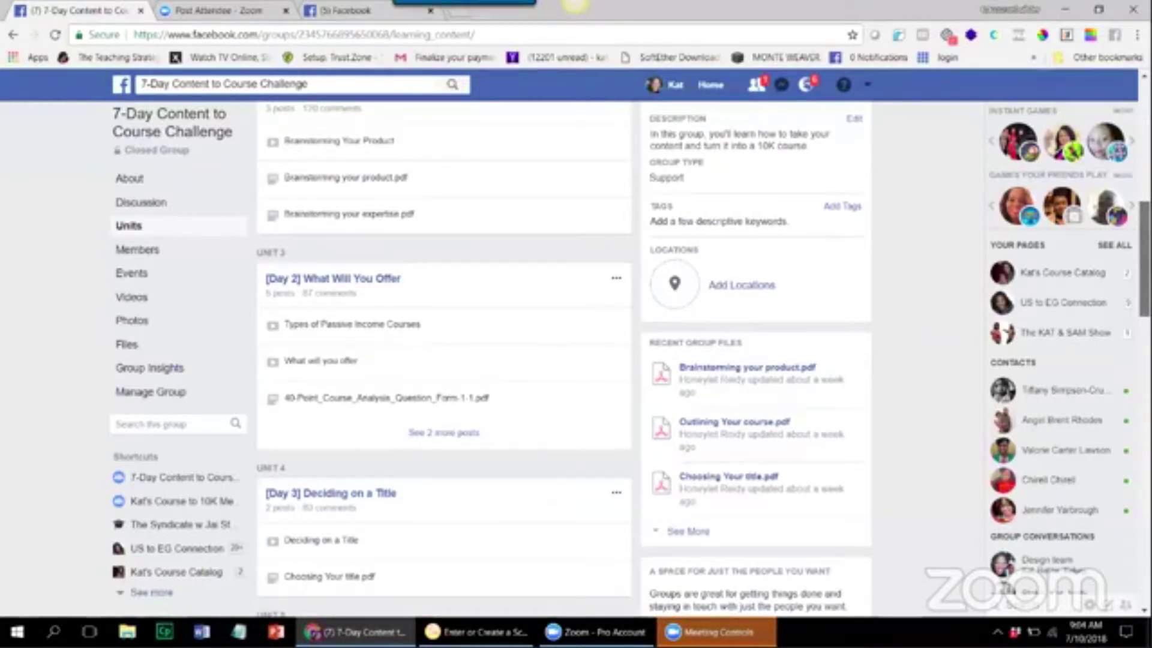
scroll(564, 360, down, 6)
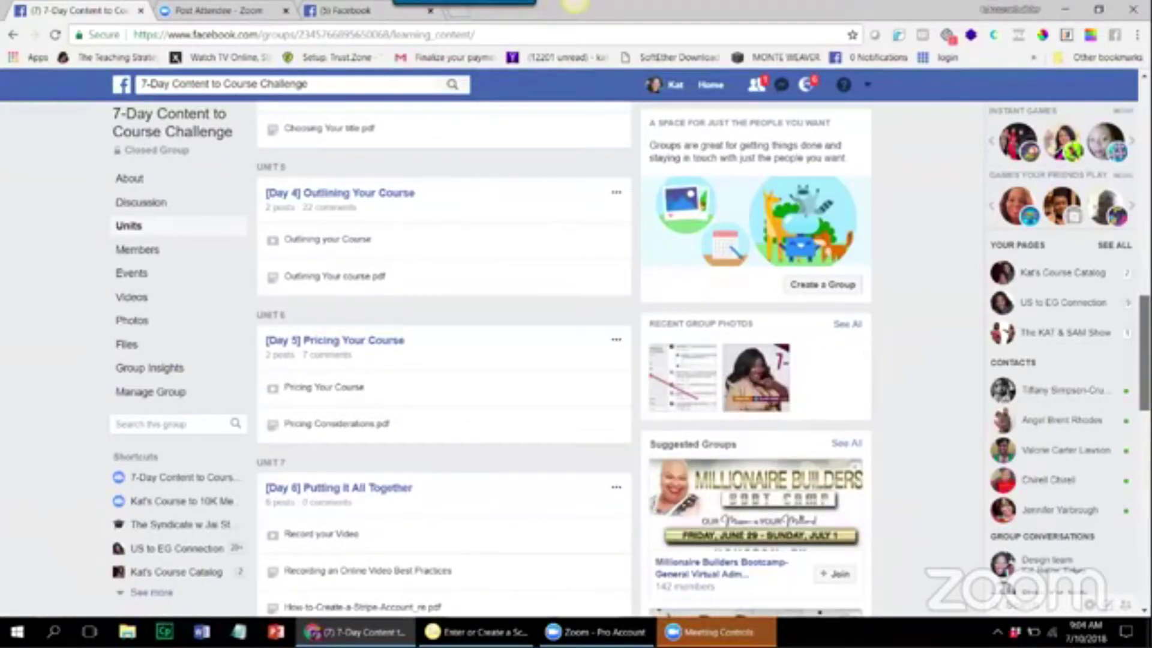
scroll(564, 361, down, 4)
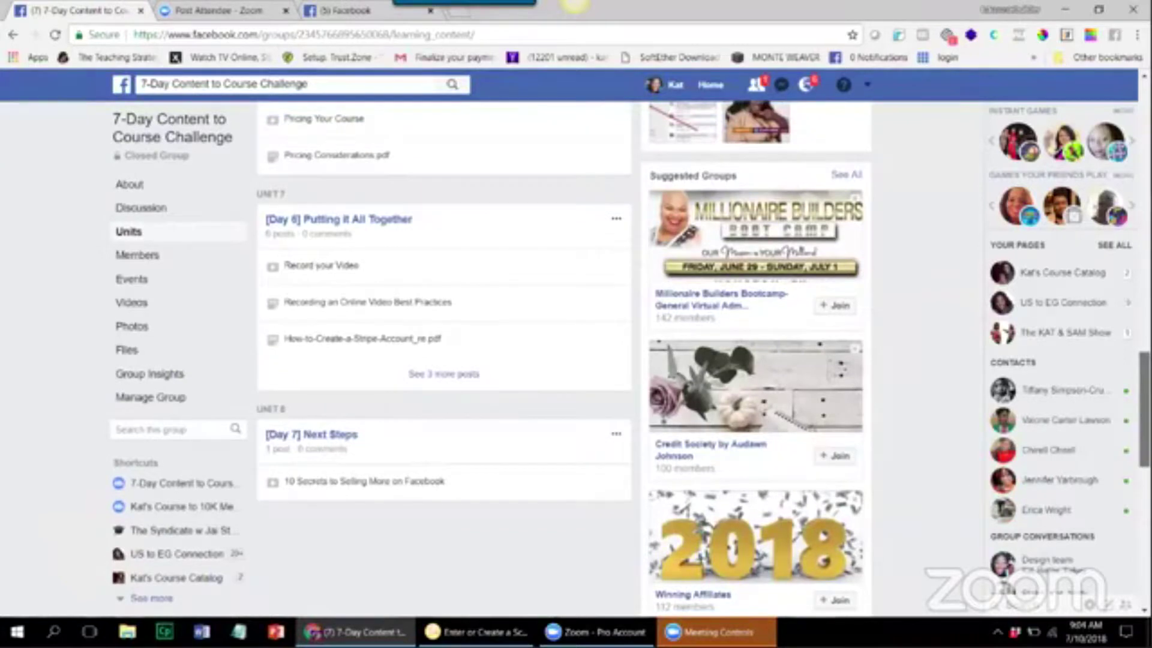
scroll(564, 360, up, 7)
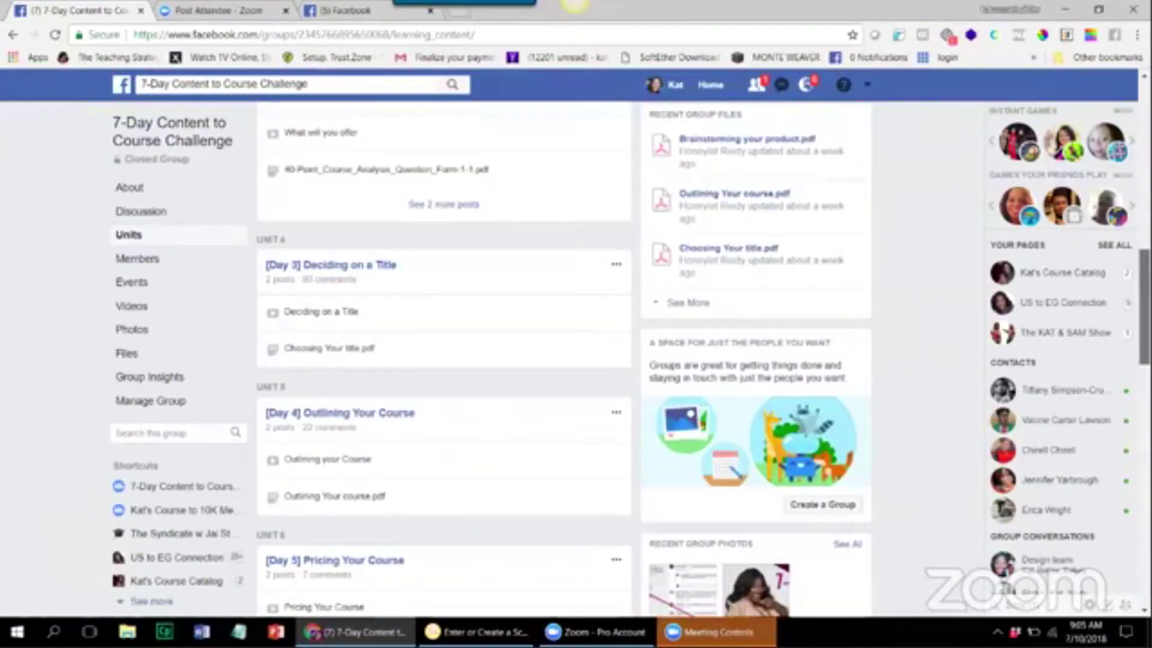
click(219, 235)
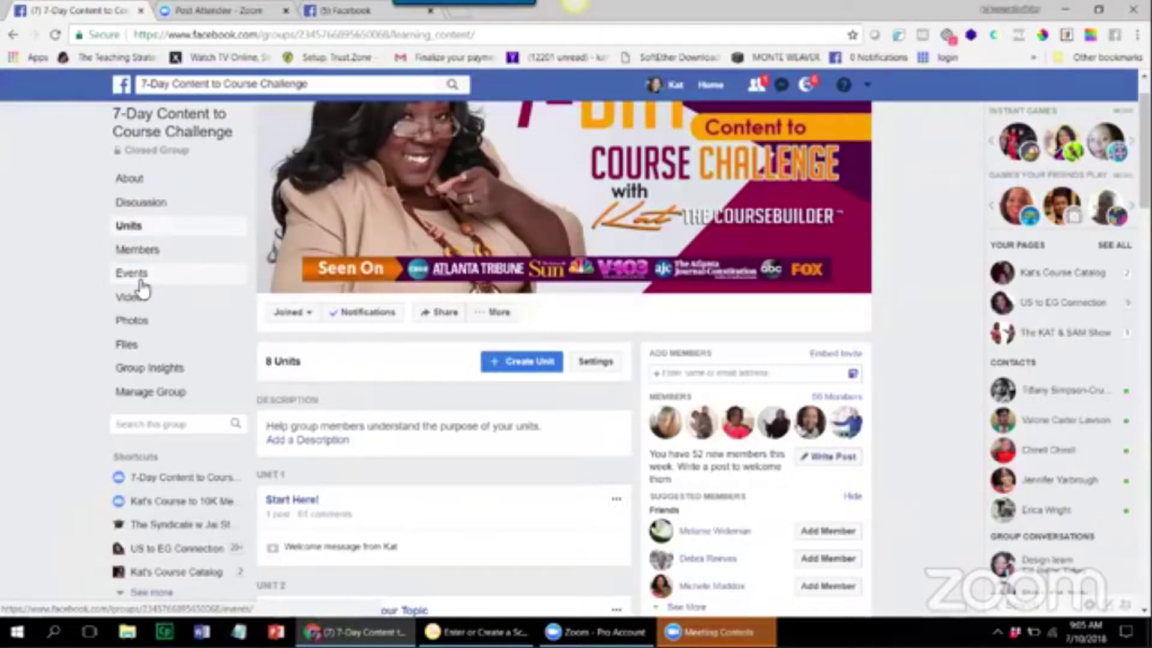
click(125, 204)
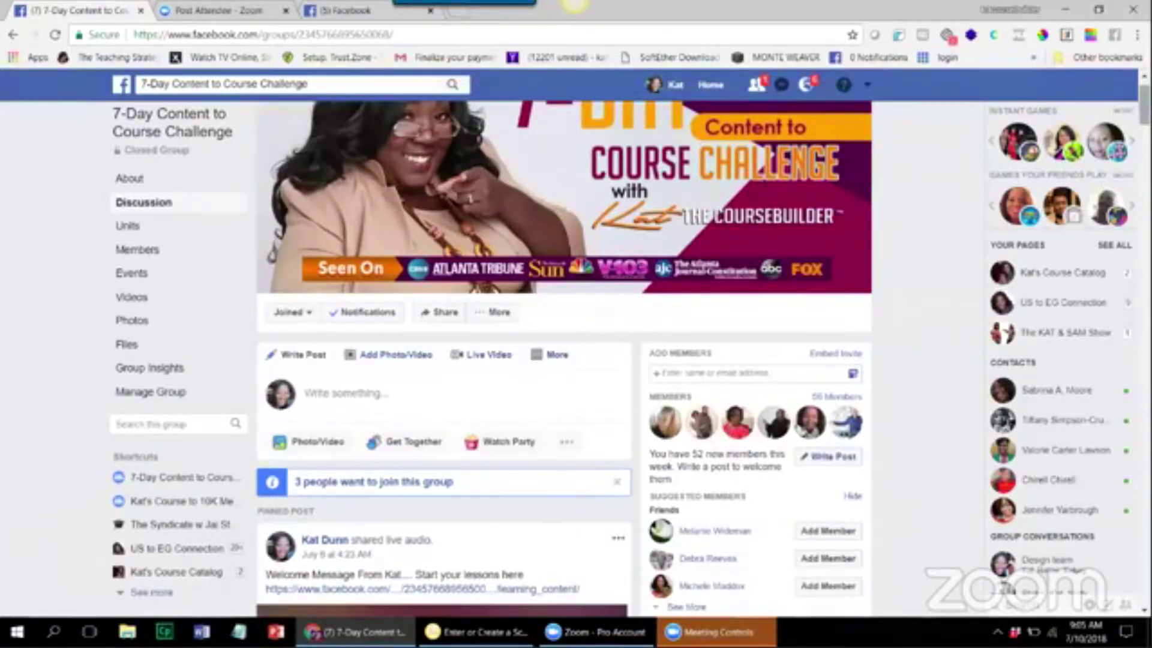
scroll(444, 361, down, 8)
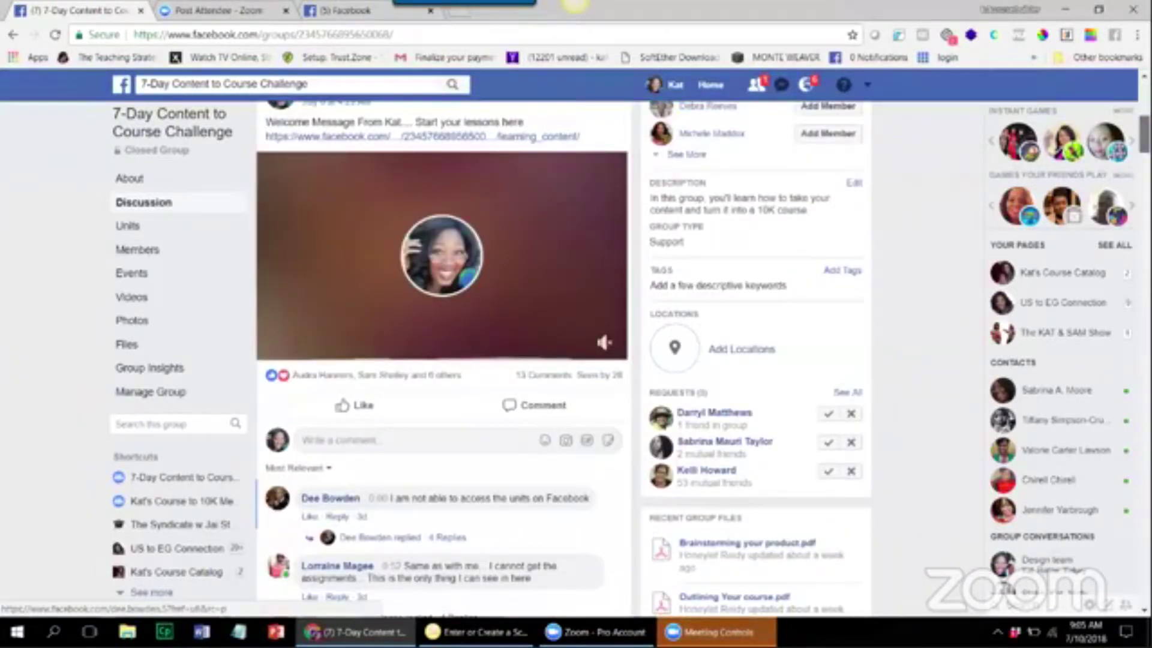
scroll(443, 360, down, 5)
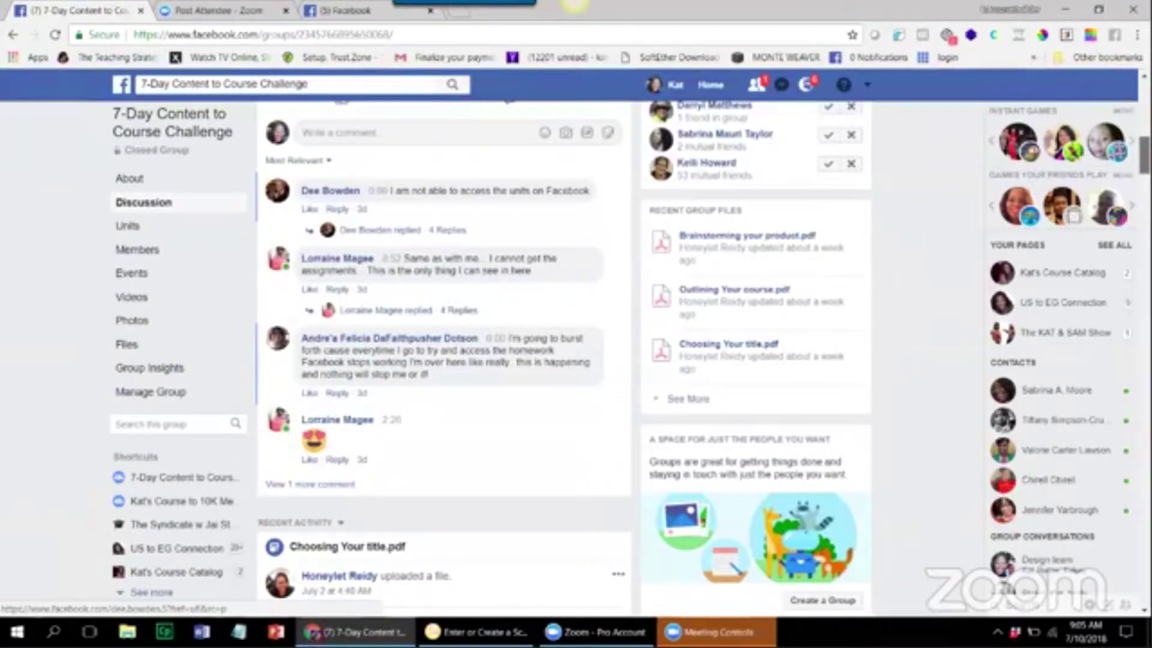
scroll(444, 360, down, 10)
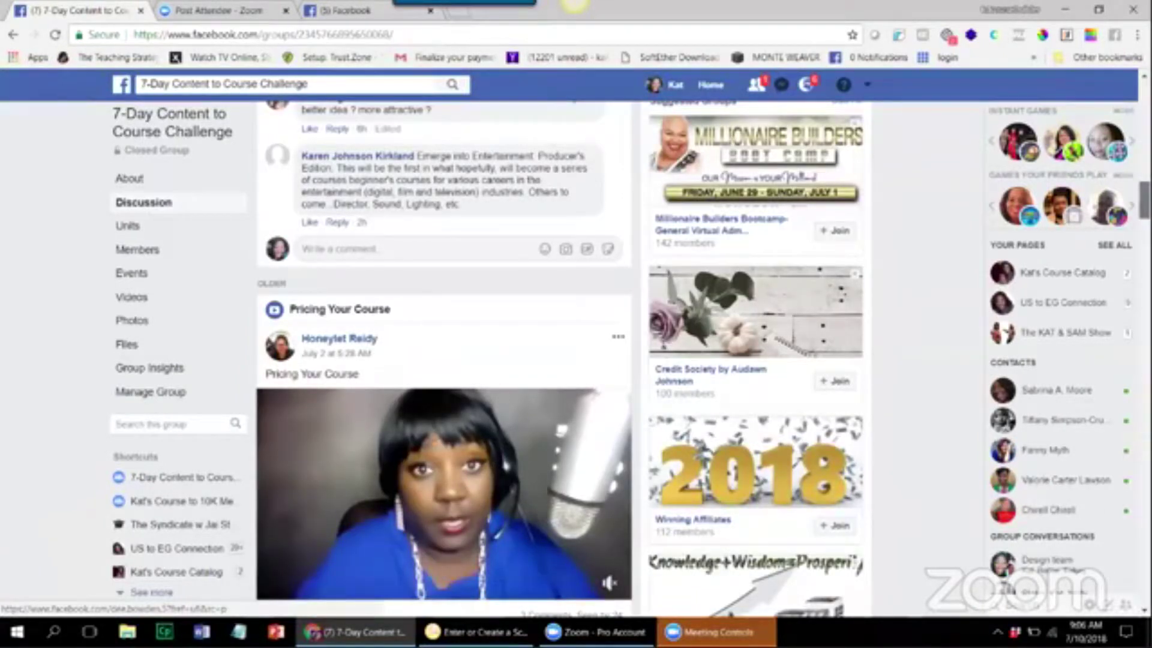
scroll(443, 360, down, 10)
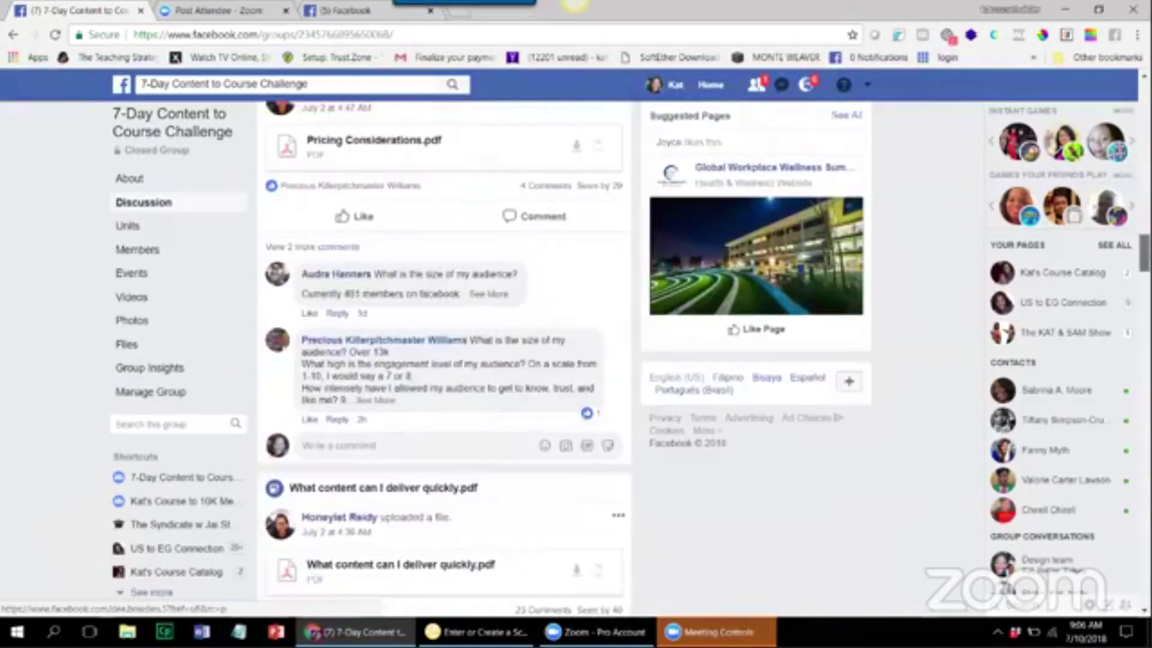
scroll(444, 360, down, 5)
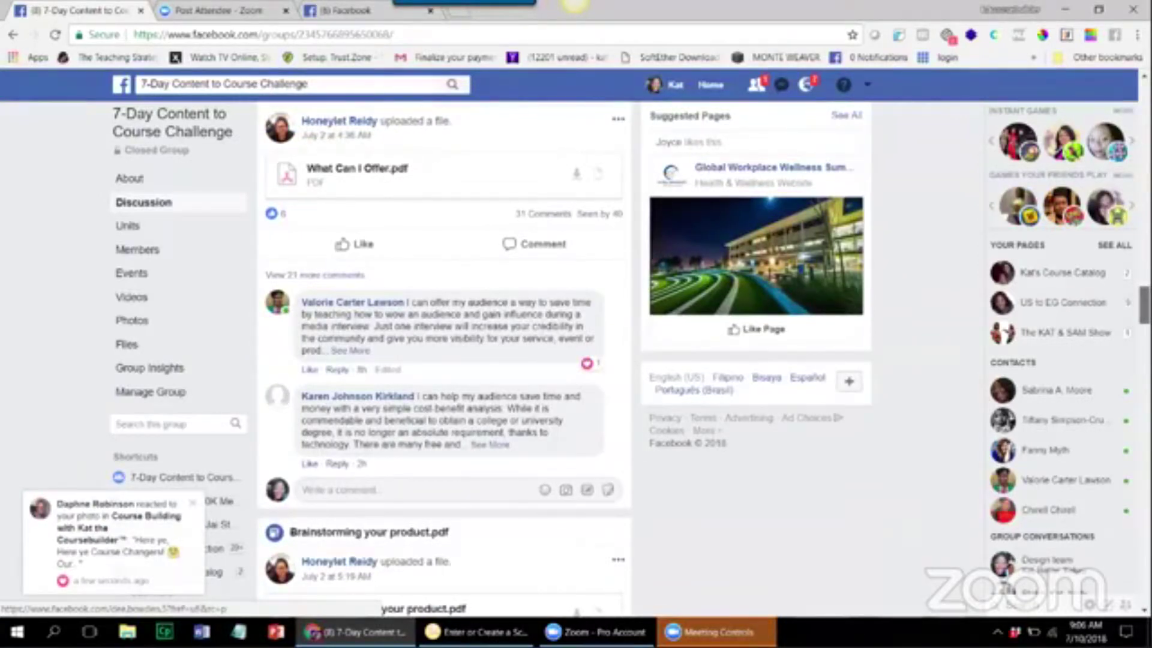
scroll(444, 361, down, 6)
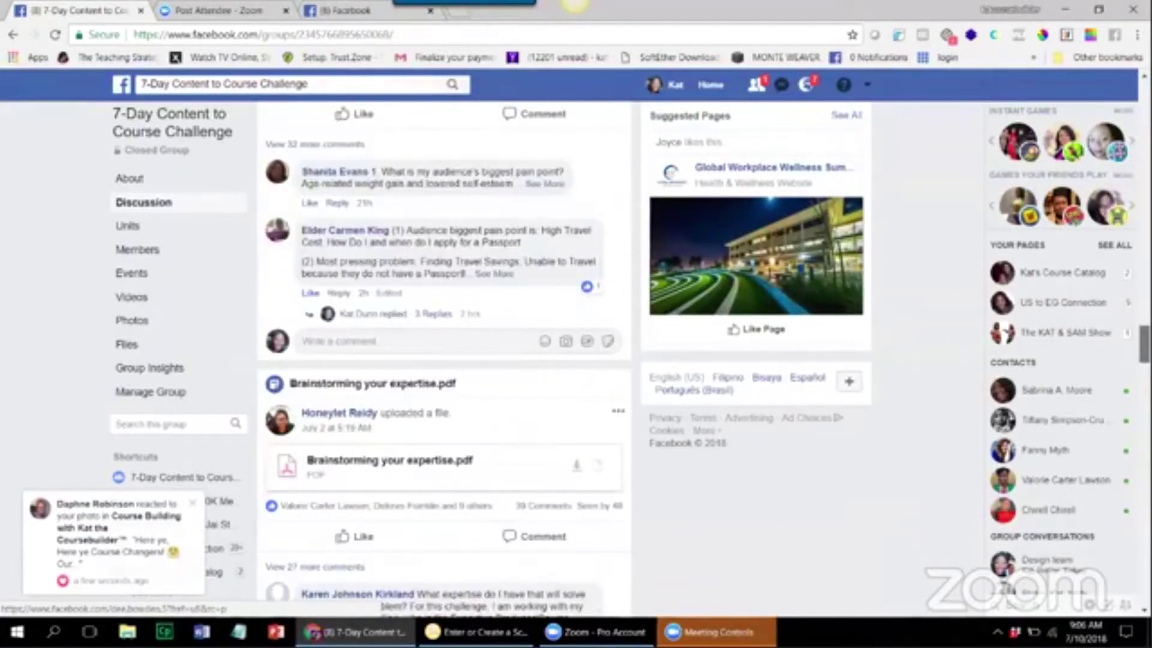
scroll(443, 360, down, 1)
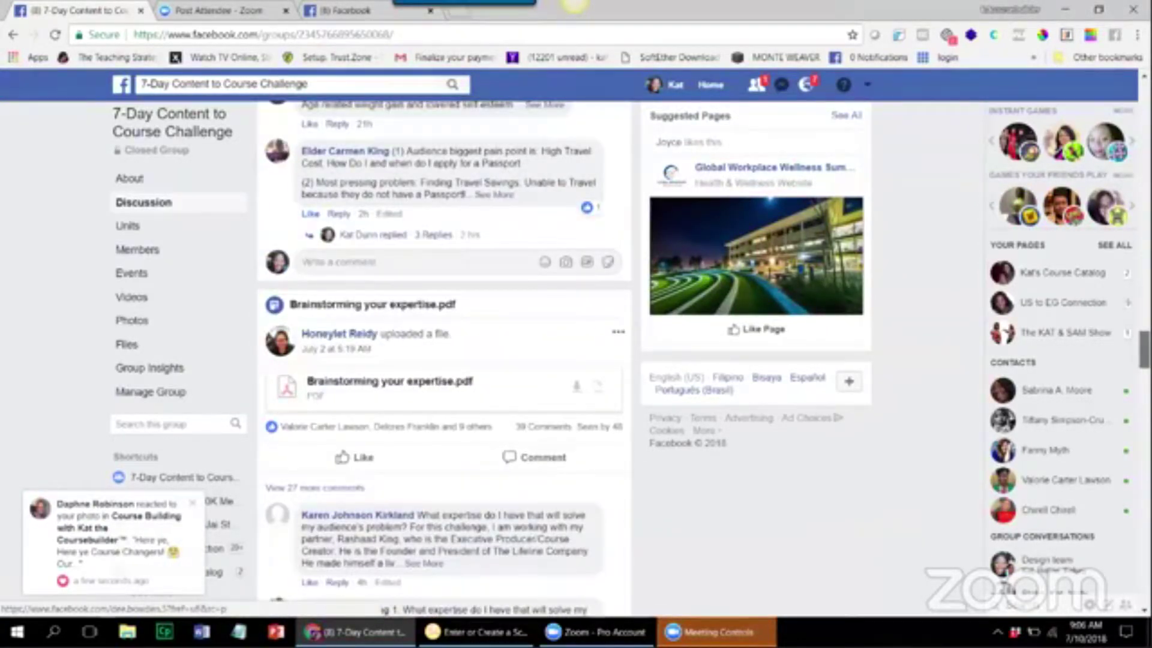
scroll(444, 360, down, 5)
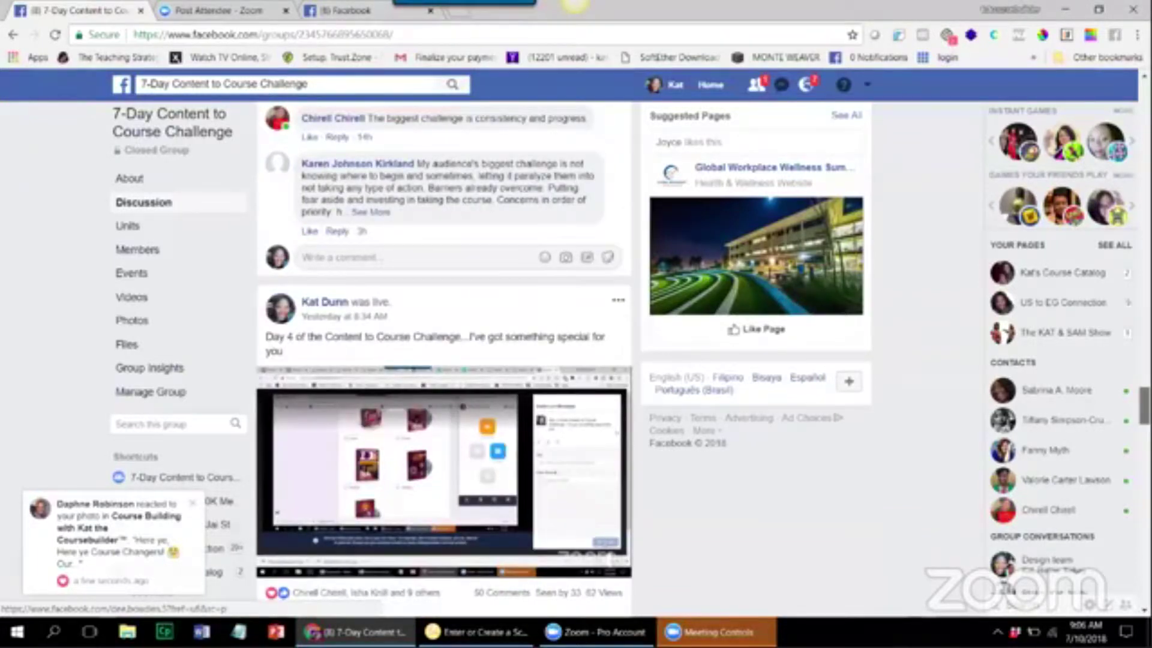
scroll(444, 360, down, 1)
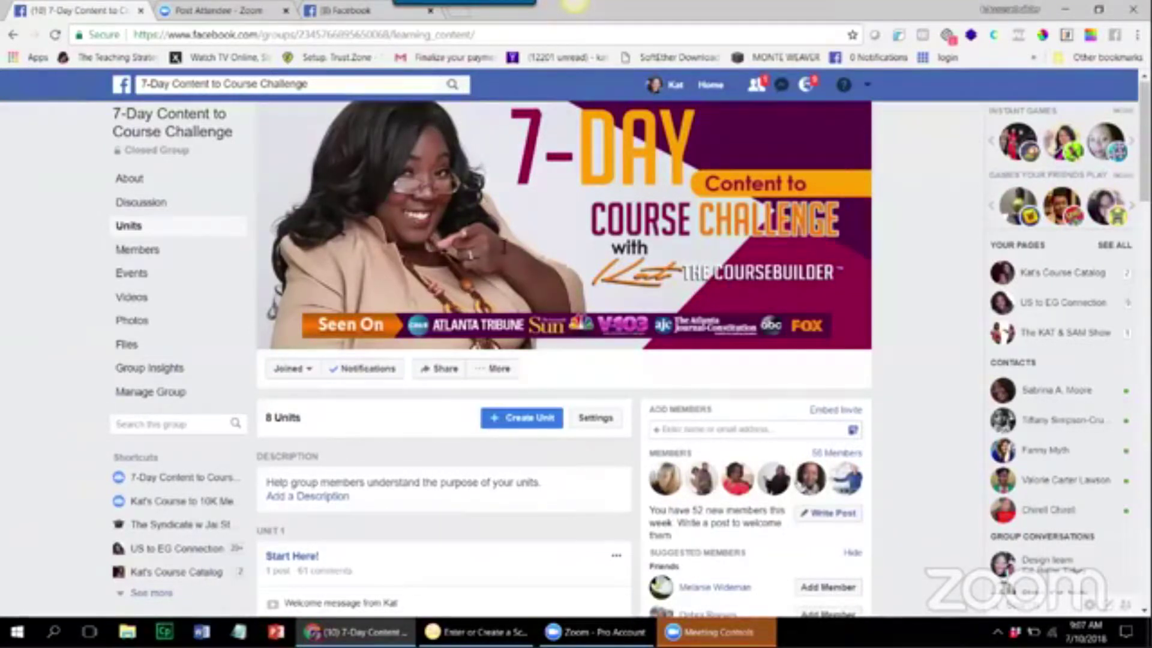
scroll(505, 248, down, 3)
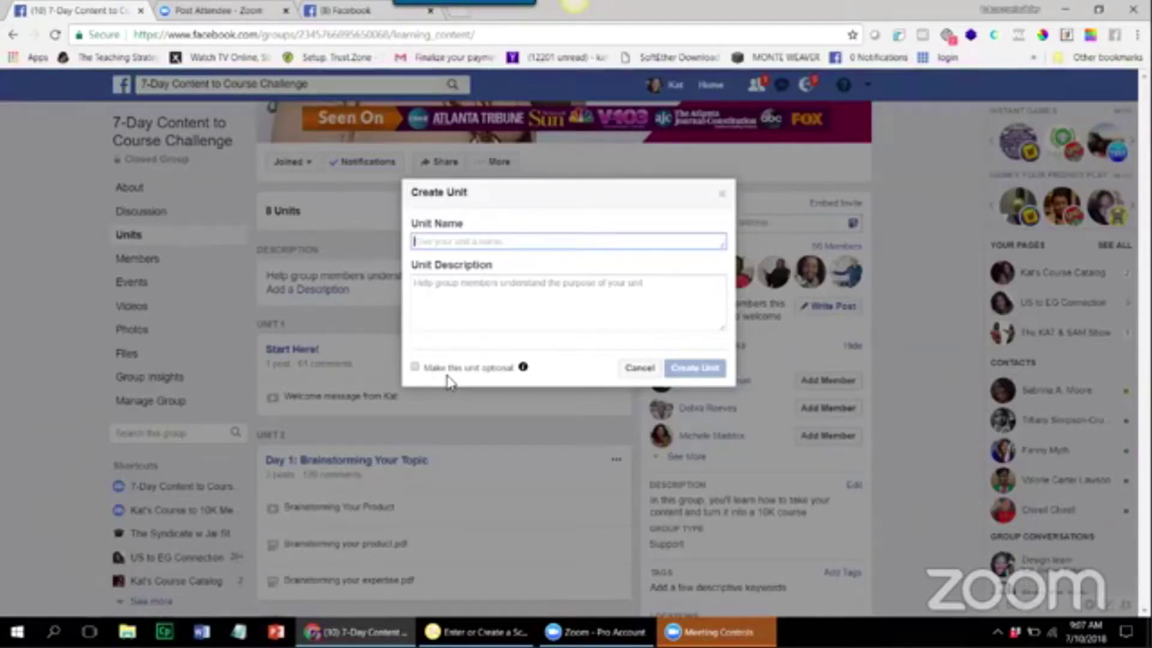
click(723, 195)
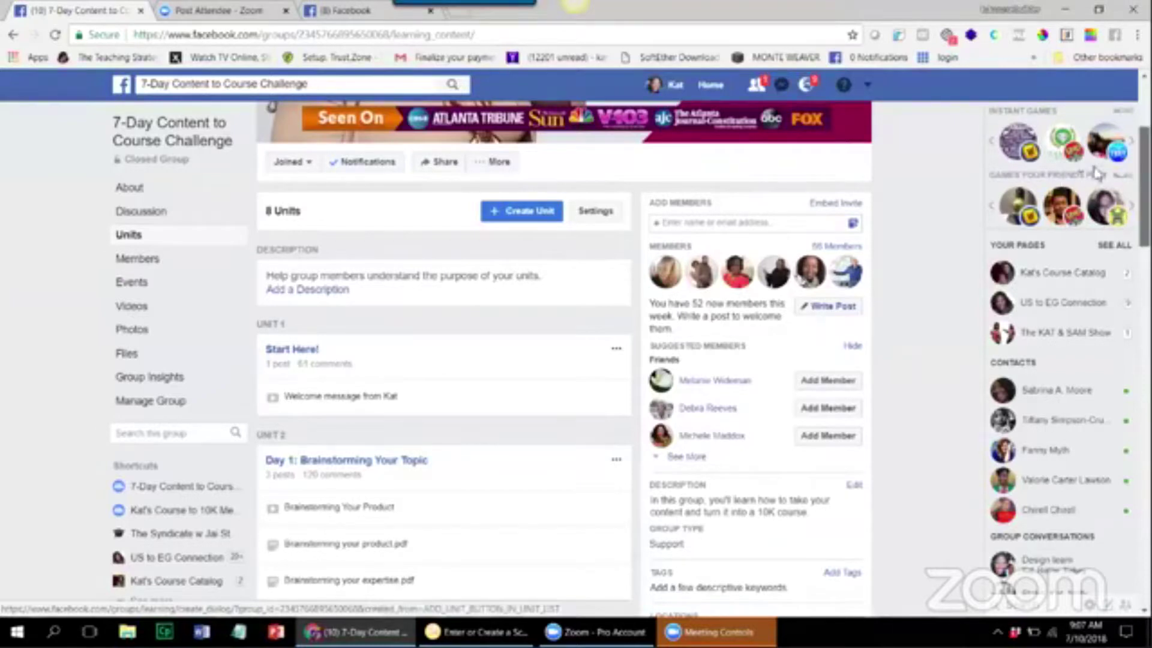
scroll(630, 360, down, 1)
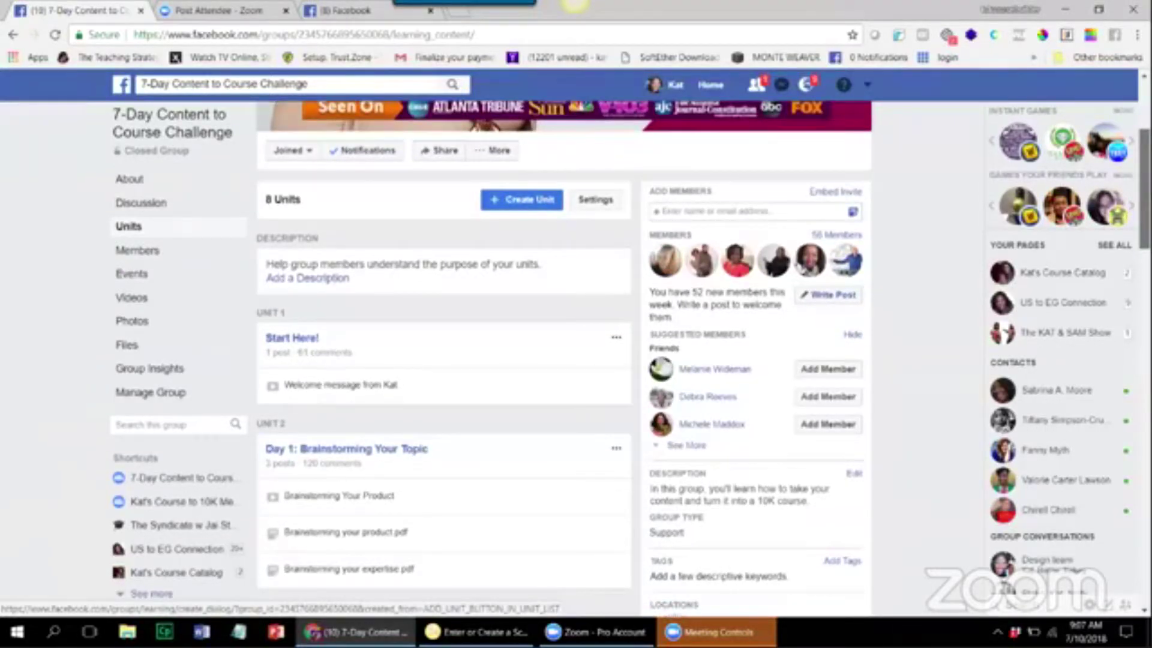
scroll(1111, 261, down, 3)
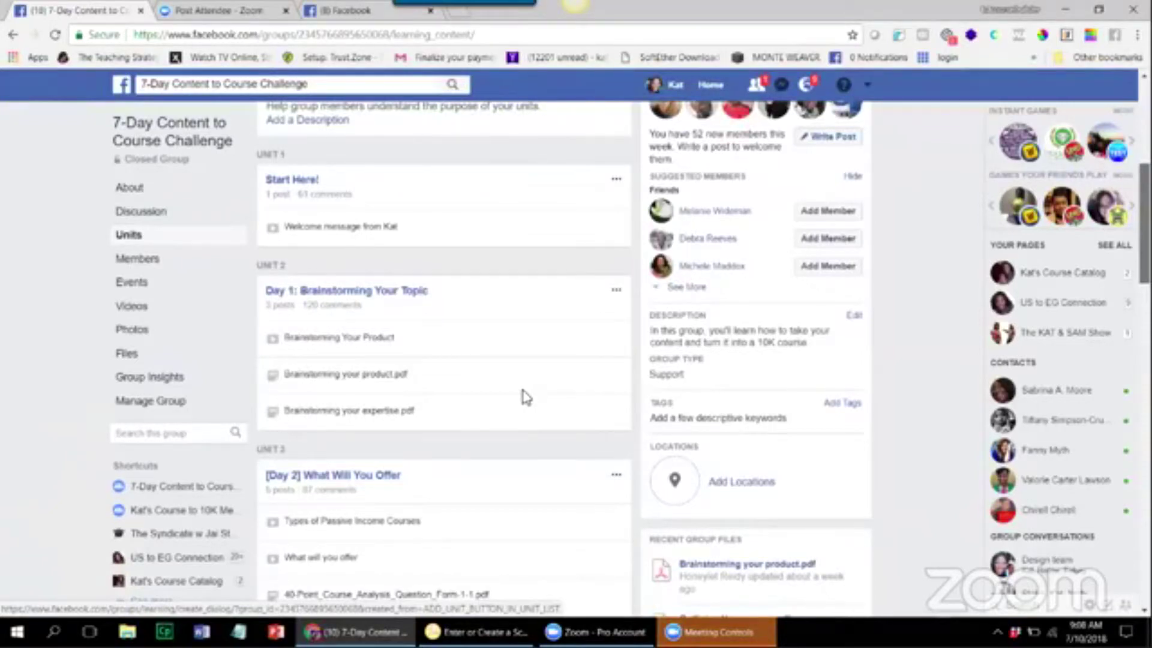
scroll(524, 396, down, 1)
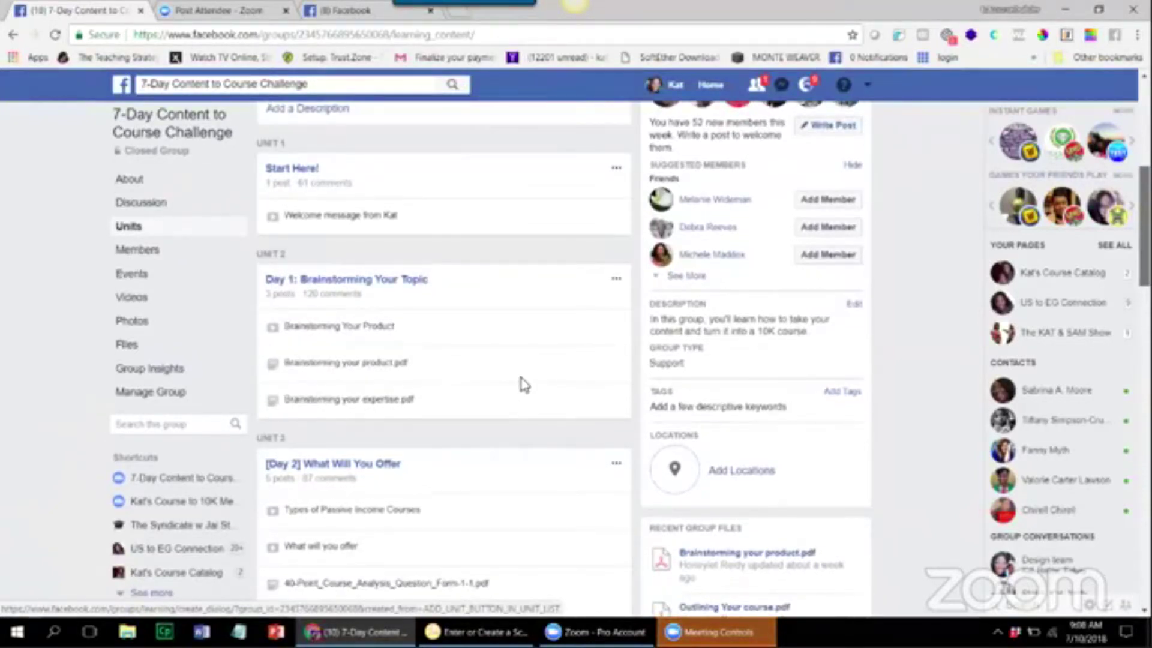
scroll(527, 213, down, 5)
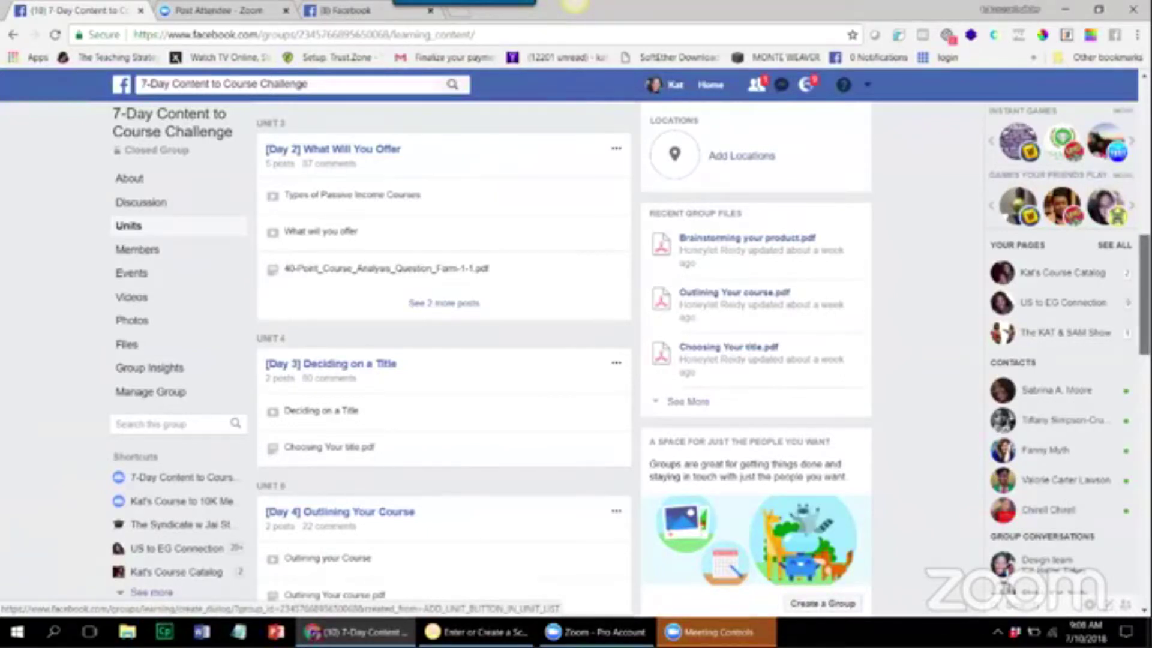
scroll(555, 270, up, 2)
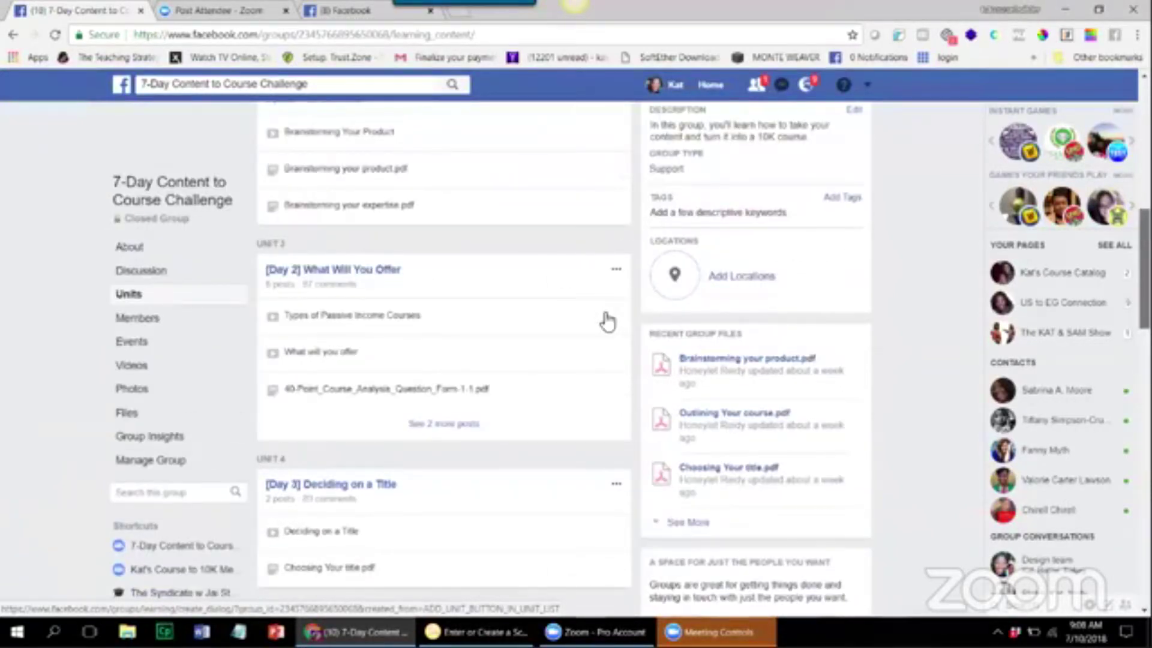
scroll(607, 323, up, 8)
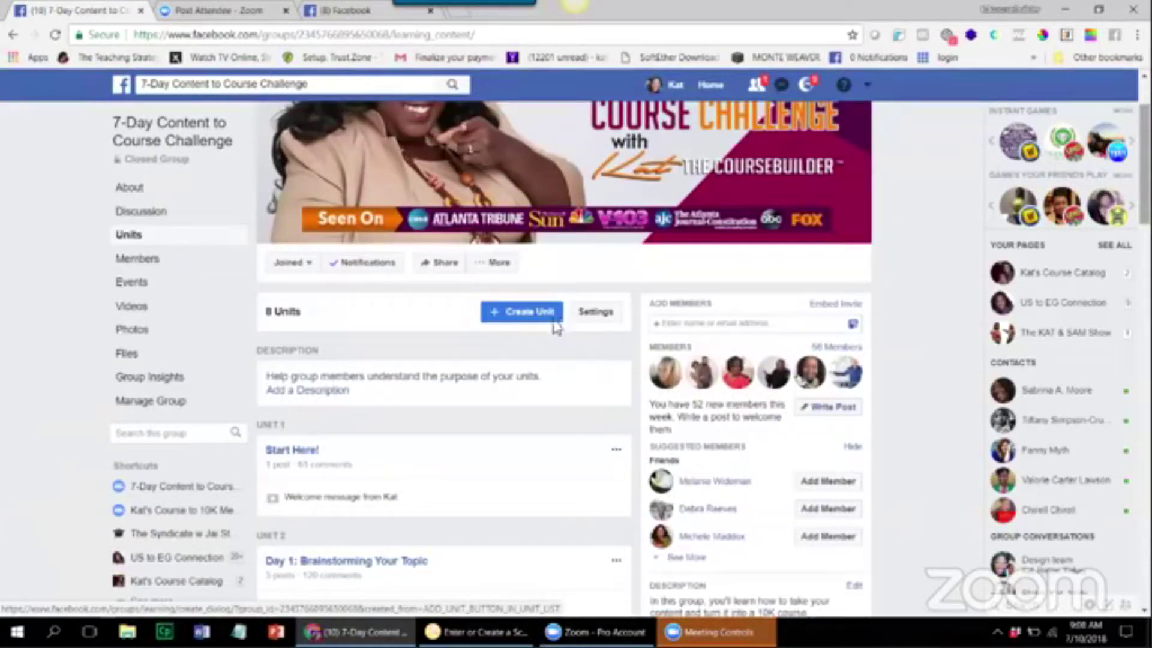
- Move [Day 2] What Will You Offer between Day 1 and [Day 3], and save the order
mouse_move(436, 461)
mouse_down()
mouse_move(435, 509)
mouse_move(433, 460)
mouse_up()
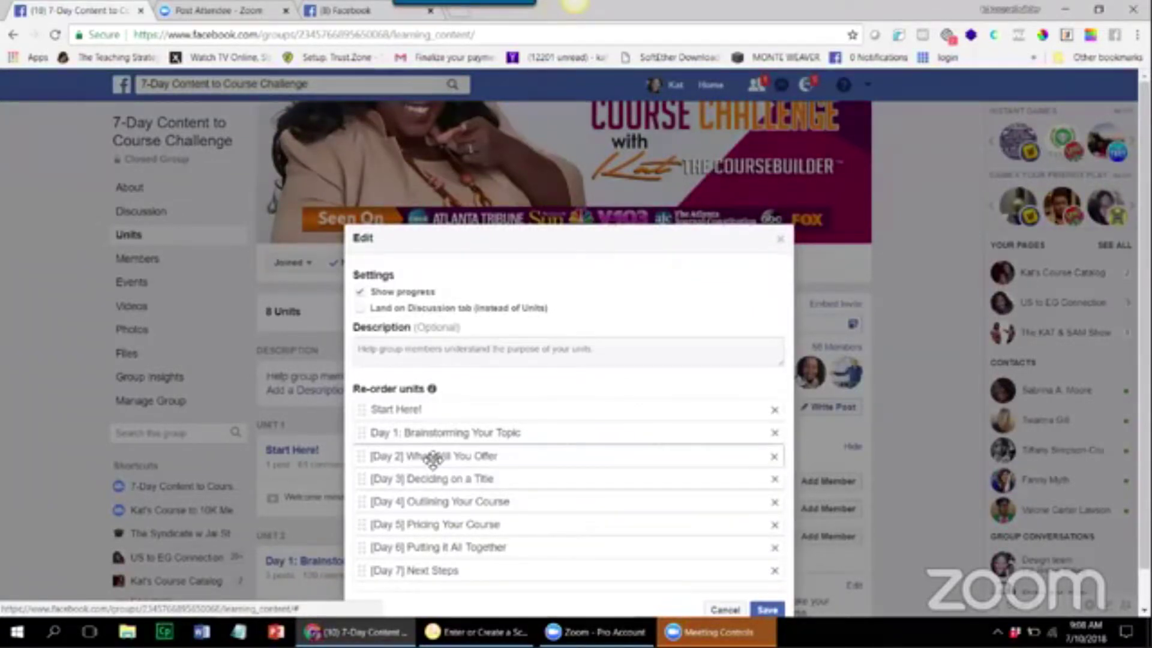
drag(433, 460, 432, 460)
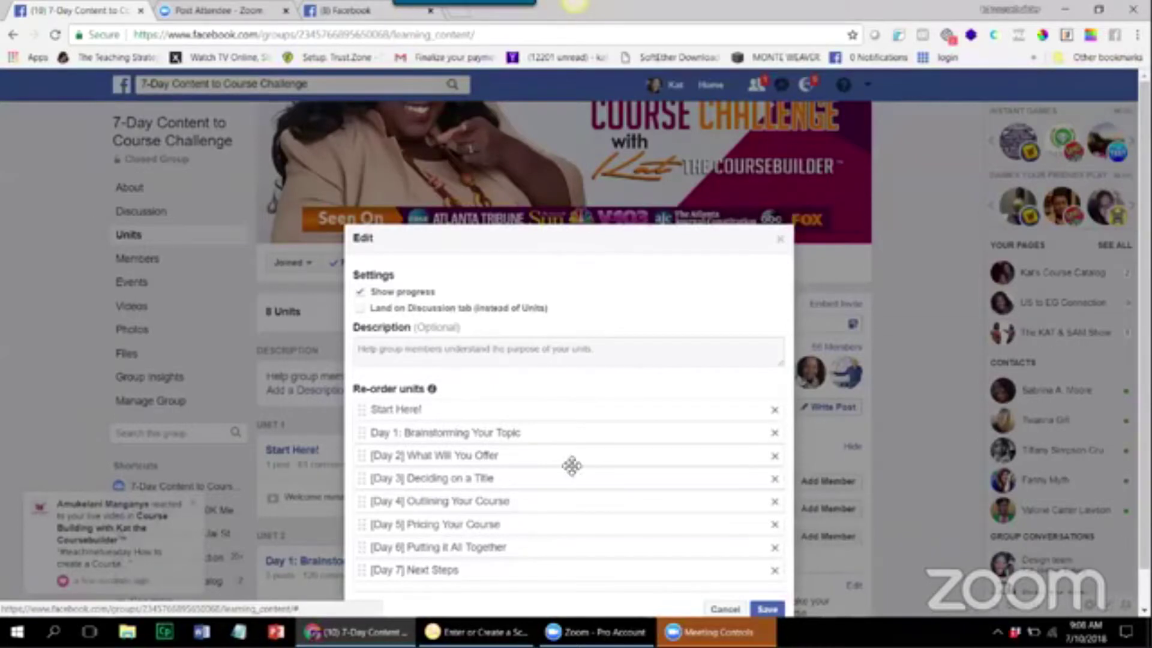
click(768, 609)
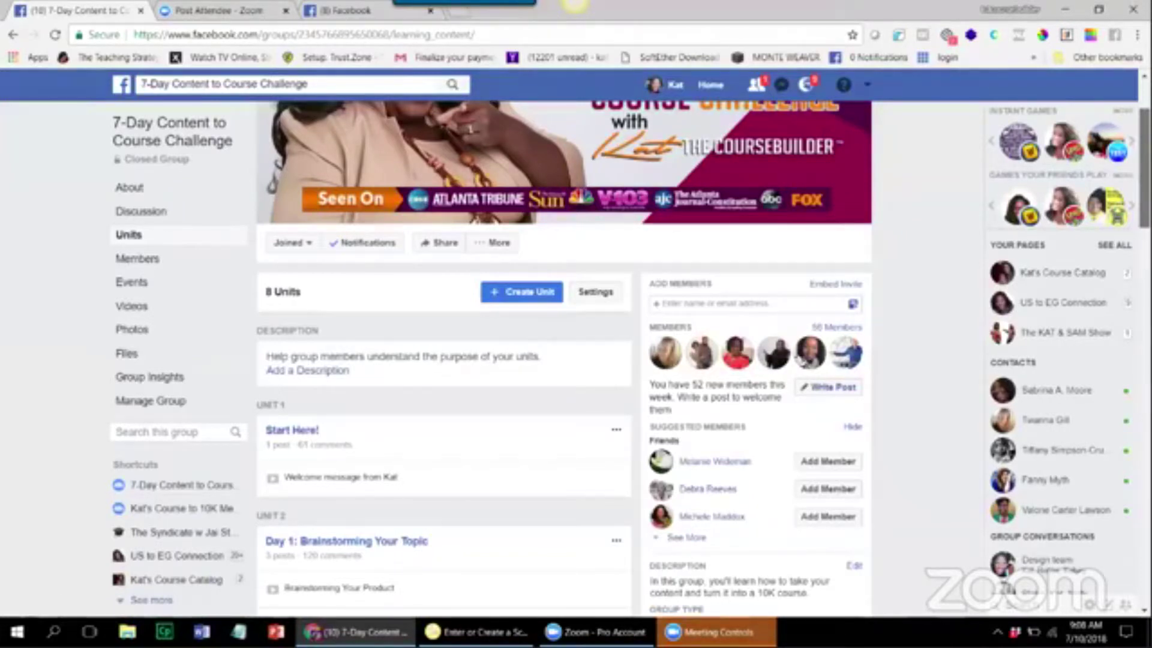
- Review the saved unit order through Day 5 and Day 6, then switch to the News Feed tab
scroll(444, 360, down, 10)
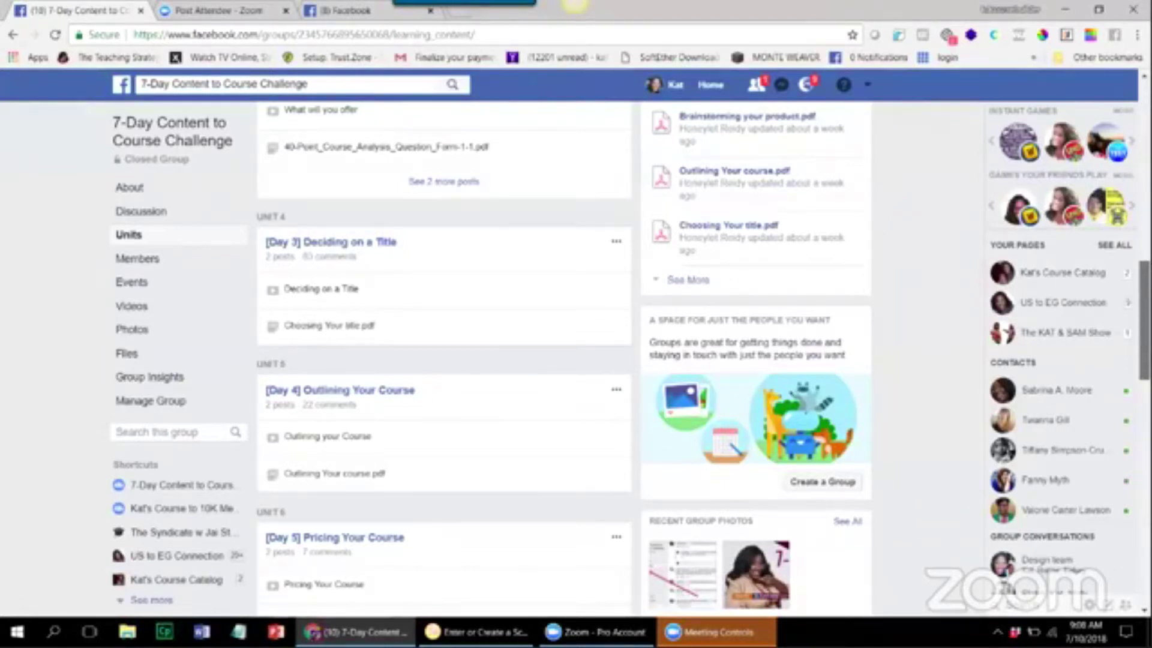
scroll(444, 360, down, 8)
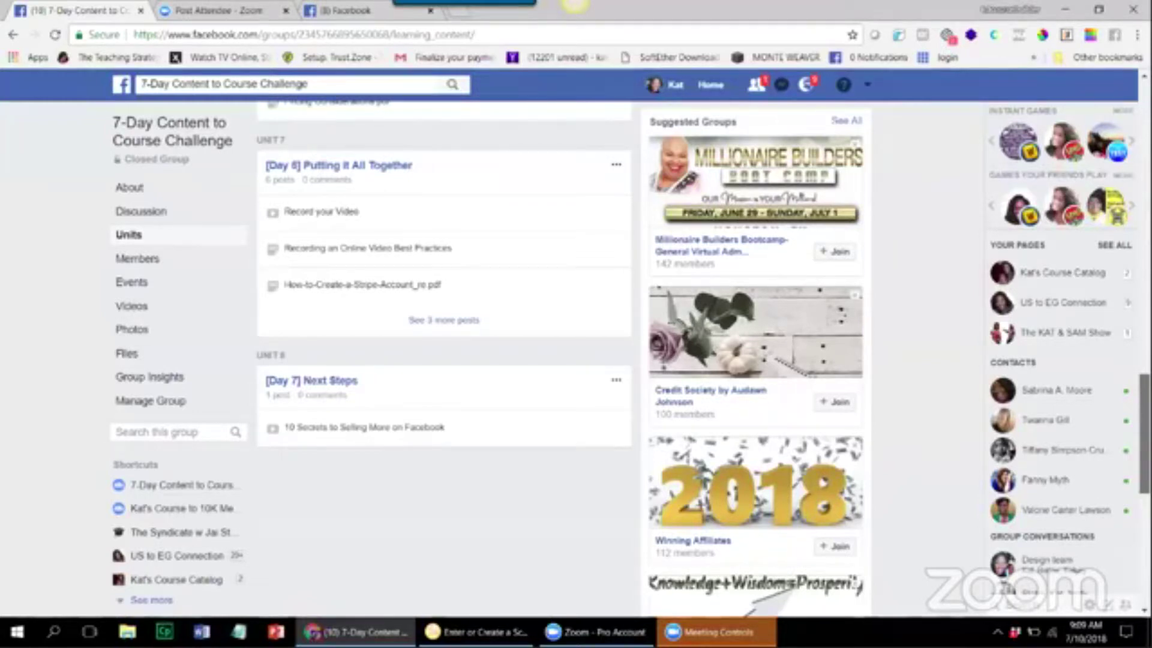
scroll(443, 361, up, 4)
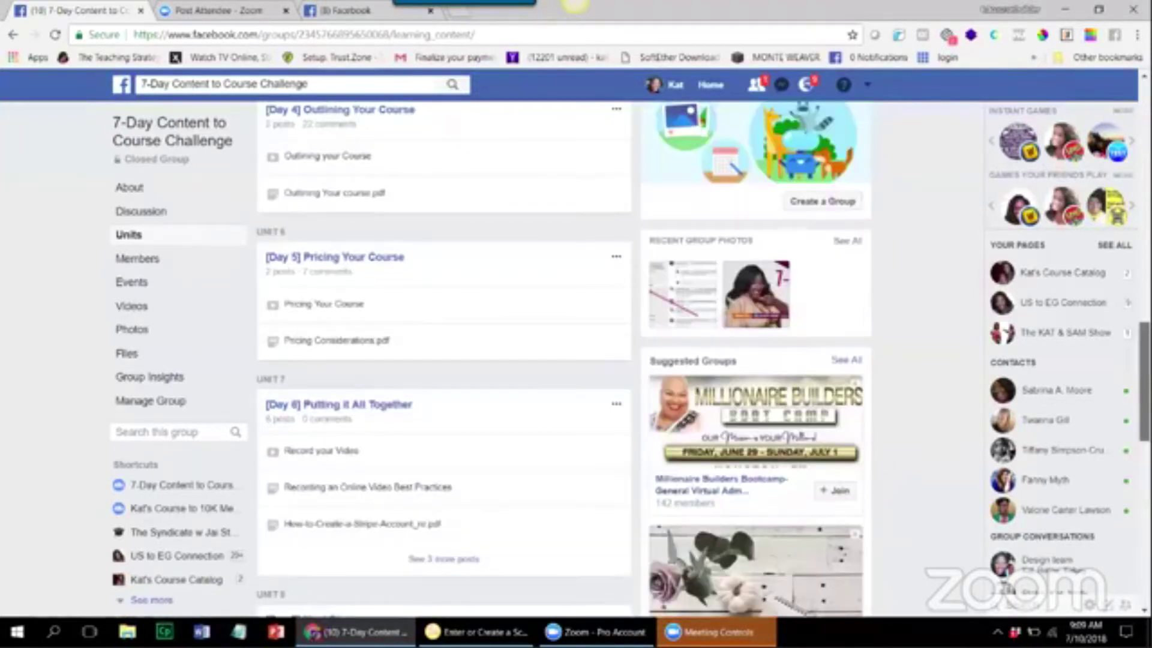
scroll(443, 360, up, 2)
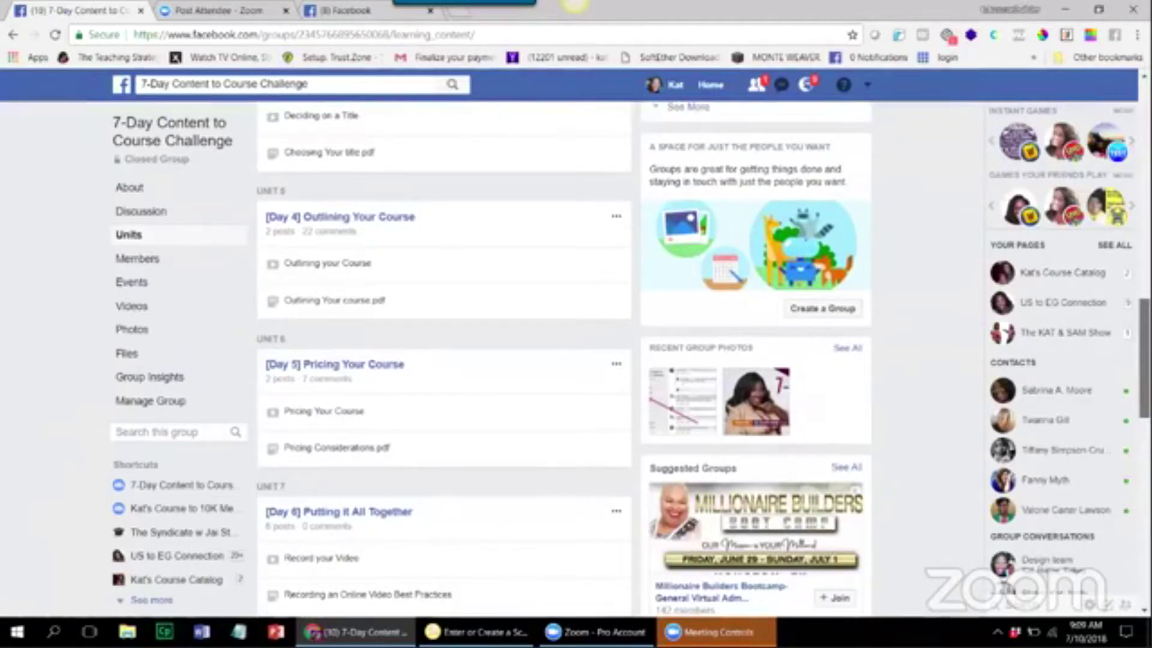
scroll(444, 360, up, 1)
scroll(444, 361, up, 5)
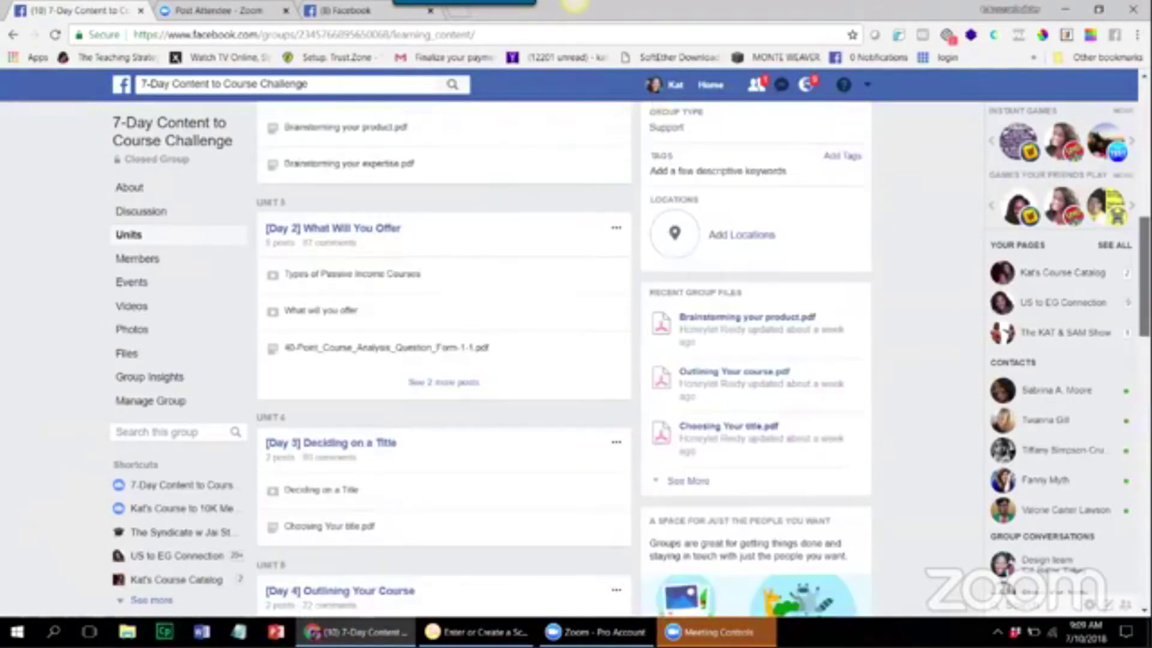
scroll(444, 360, up, 1)
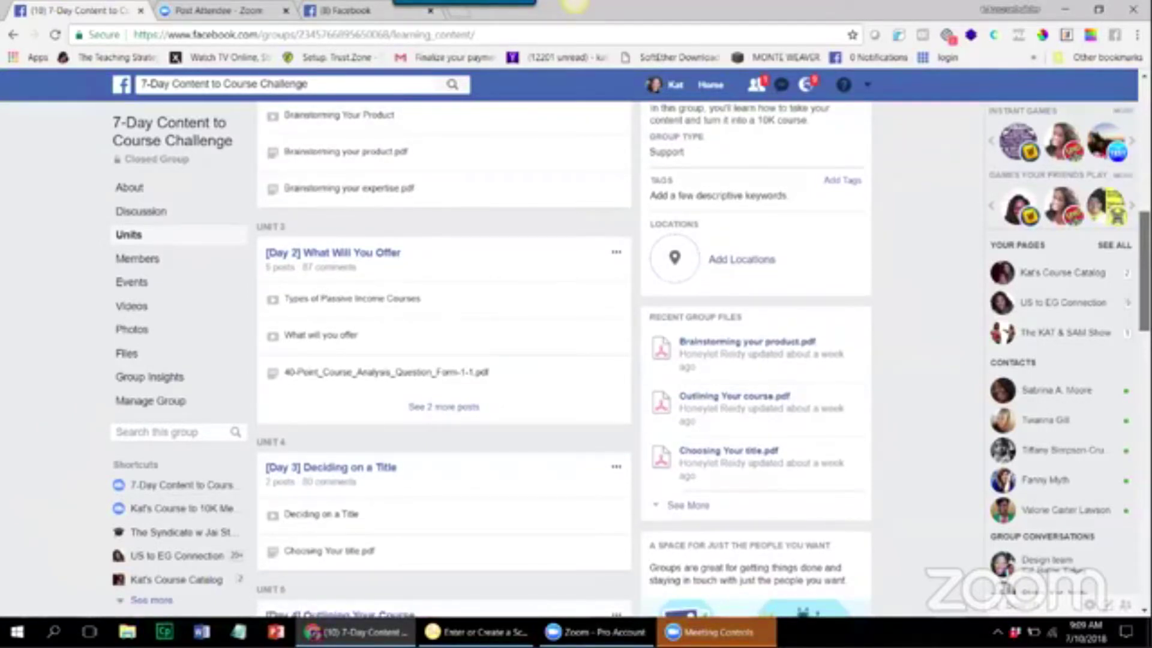
scroll(460, 242, down, 1)
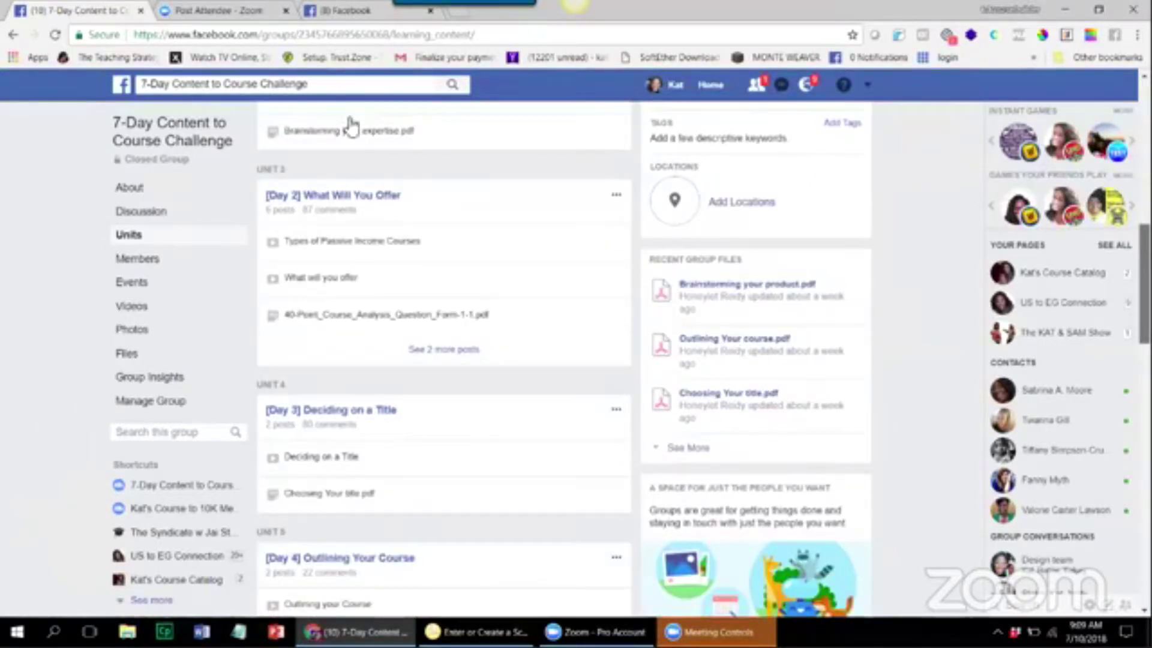
key(Page_Down)
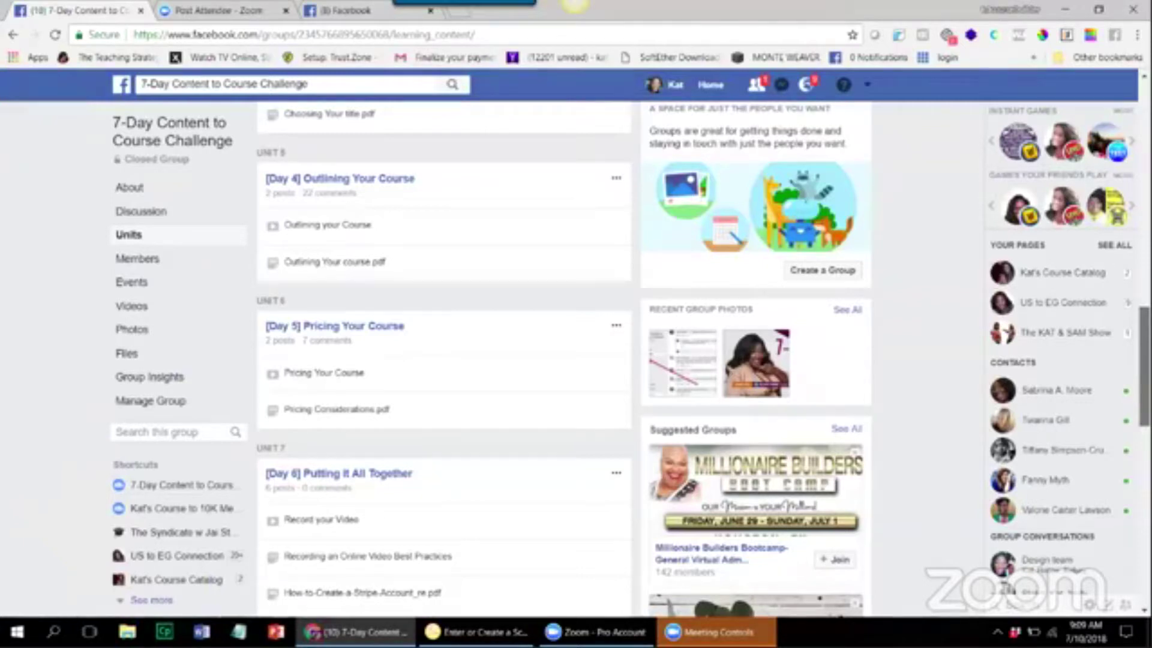
scroll(444, 360, up, 8)
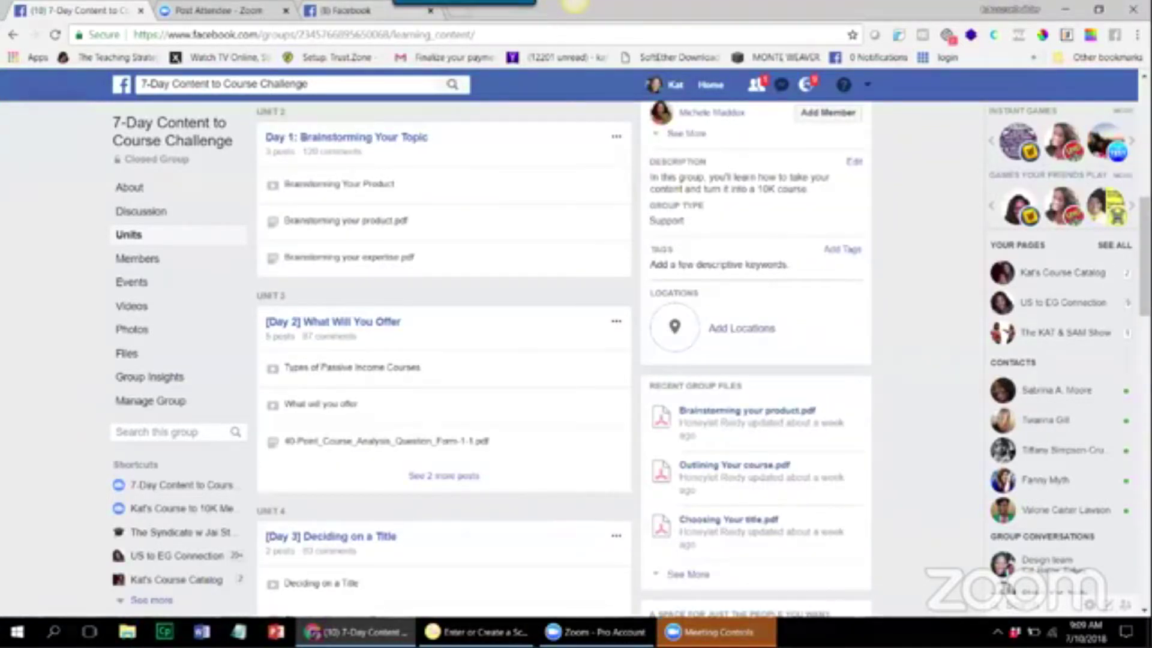
key(ctrl+3)
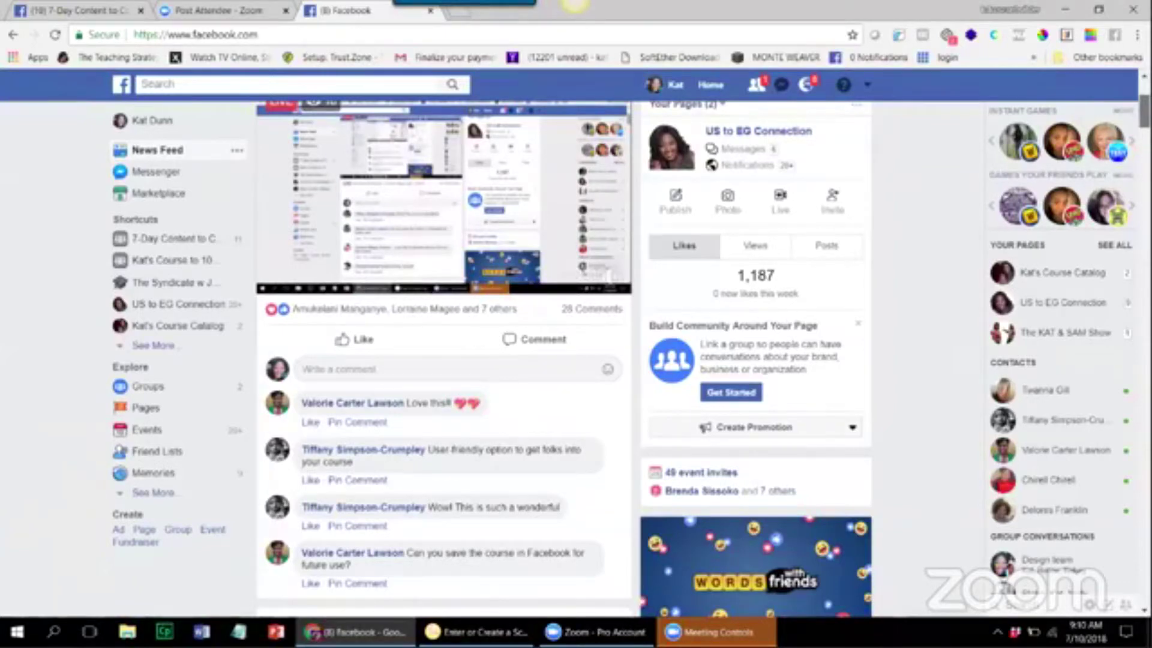
- Skim the News Feed briefly, then return to the course group's Units page
scroll(444, 361, down, 1)
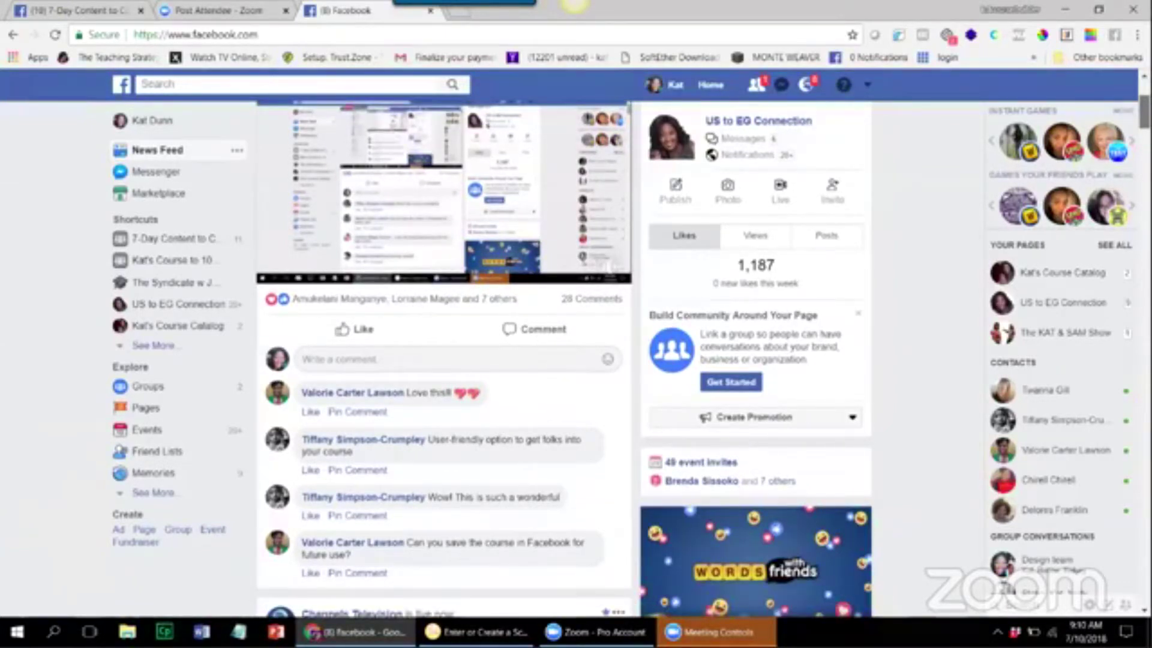
scroll(443, 360, down, 1)
scroll(444, 360, down, 1)
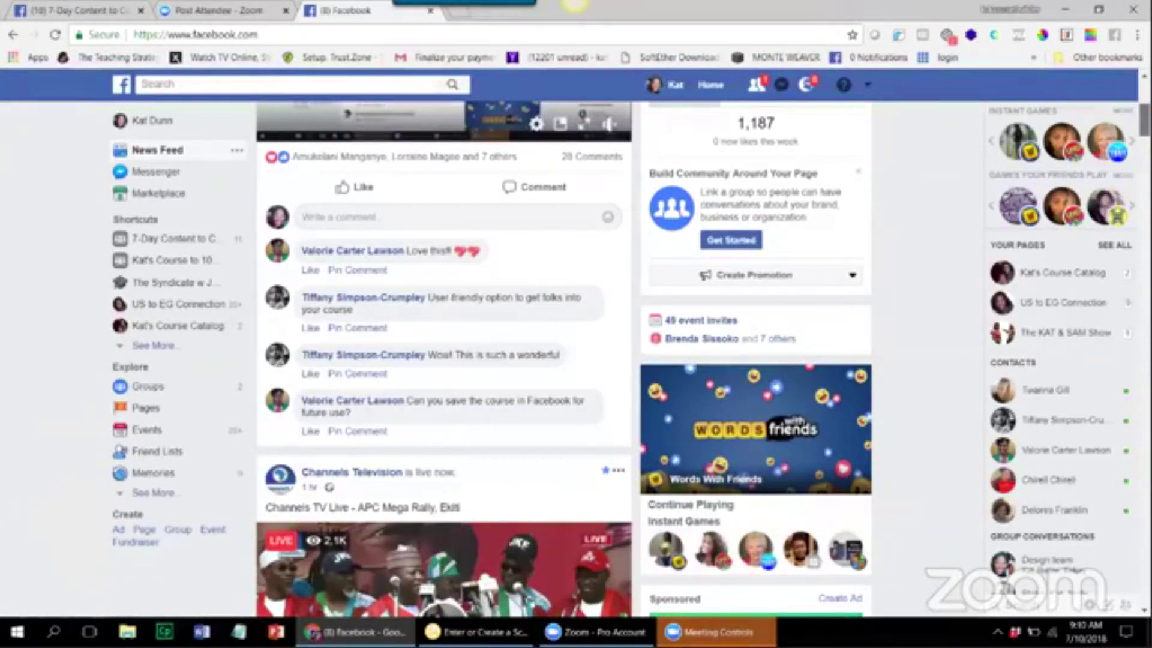
scroll(444, 360, up, 2)
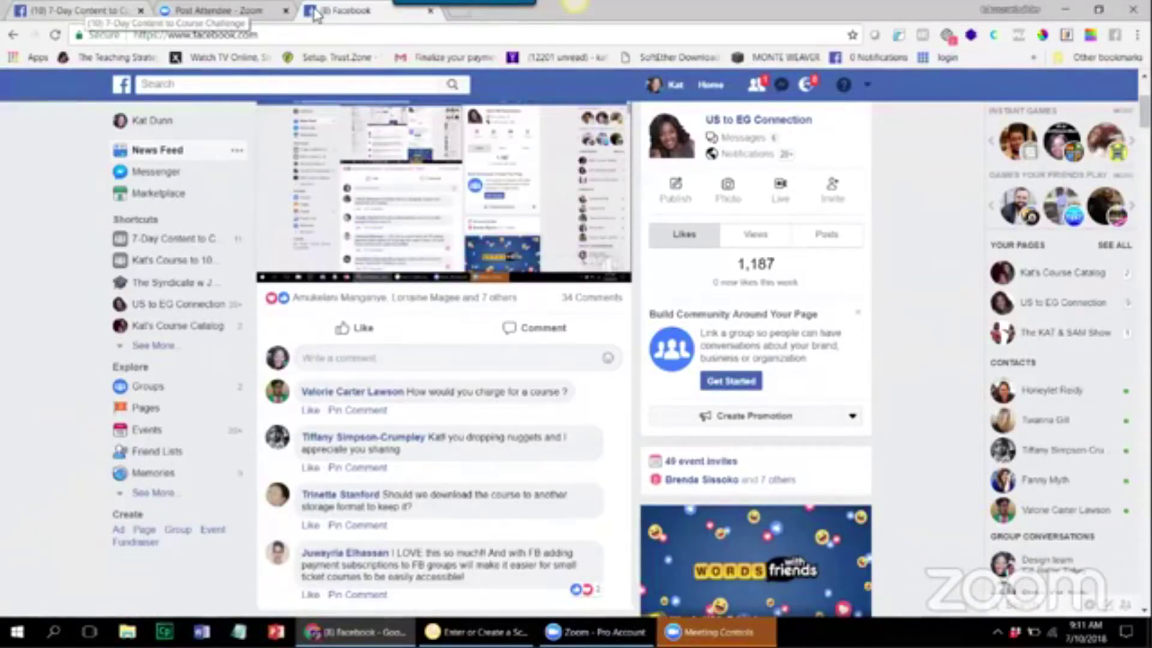
key(ctrl+1)
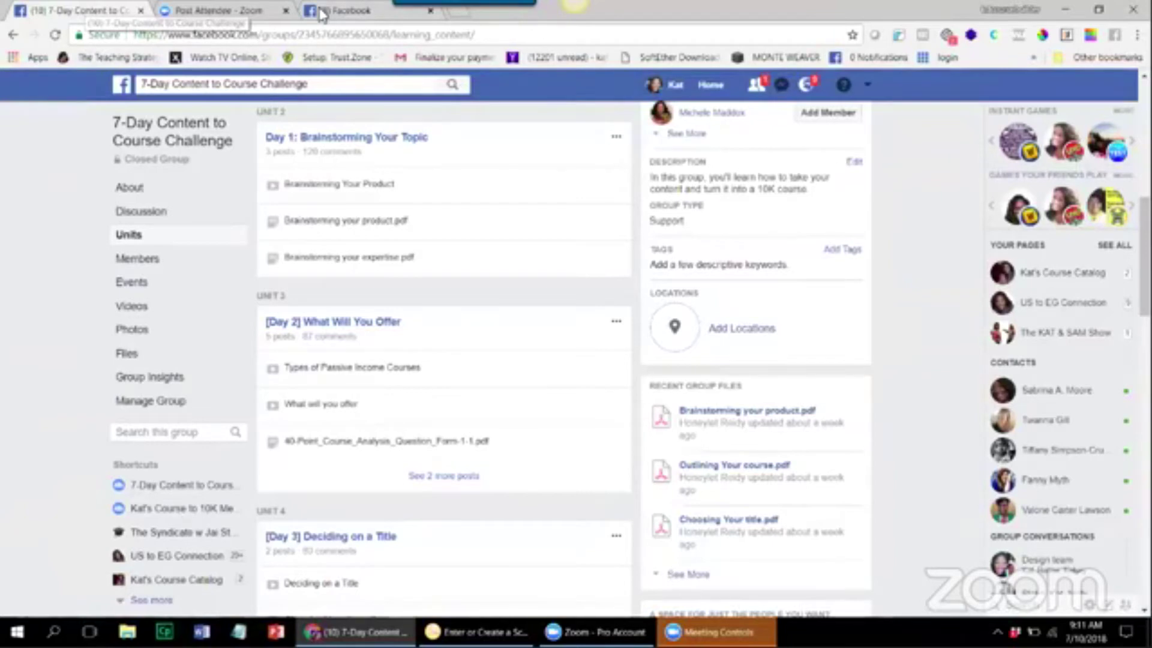
- Switch to the (8) Facebook News Feed tab
click(322, 14)
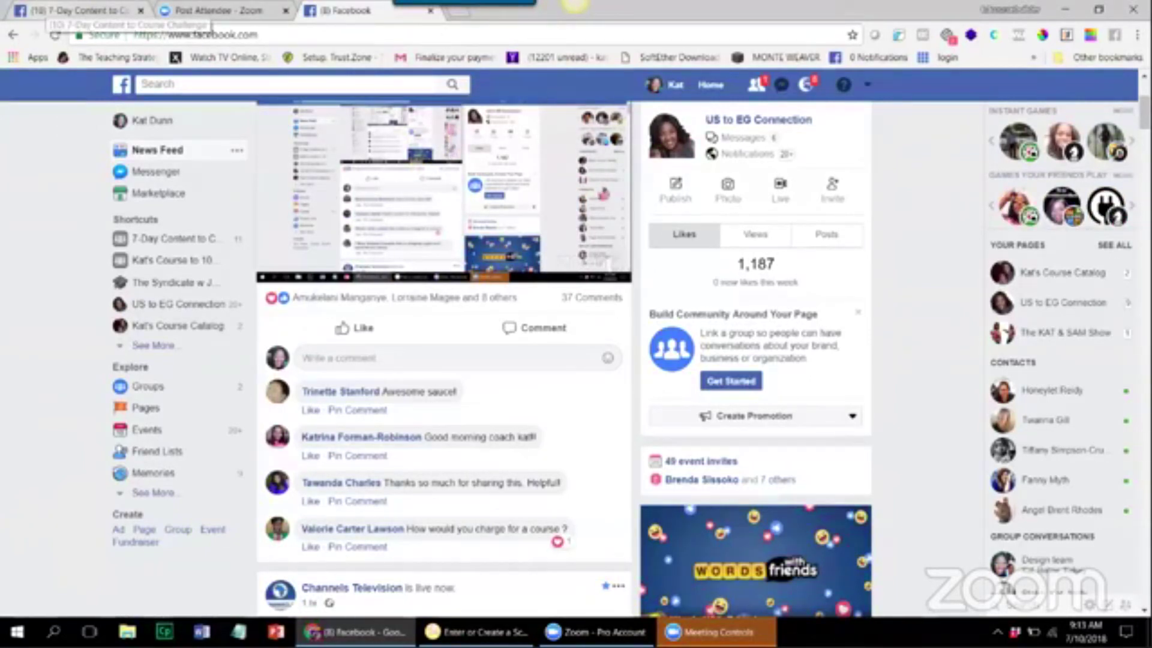
- Scroll the Units page from the 8 Units header down to Unit 8, [Day 7] Next Steps
mouse_move(1058, 281)
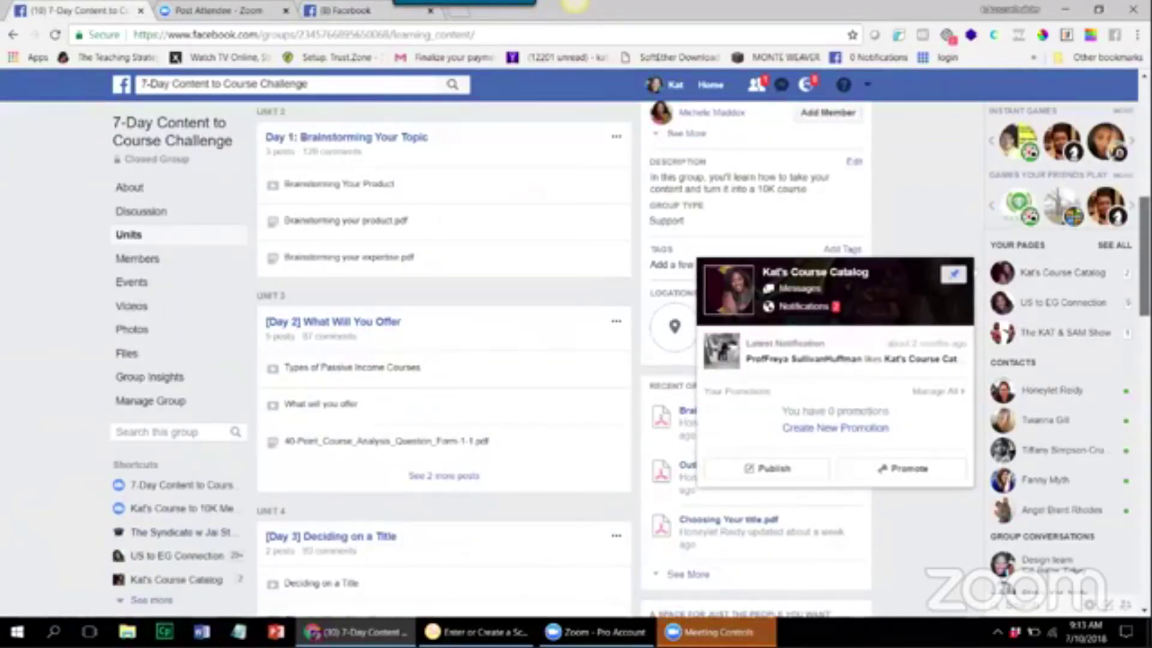
scroll(1018, 202, up, 2)
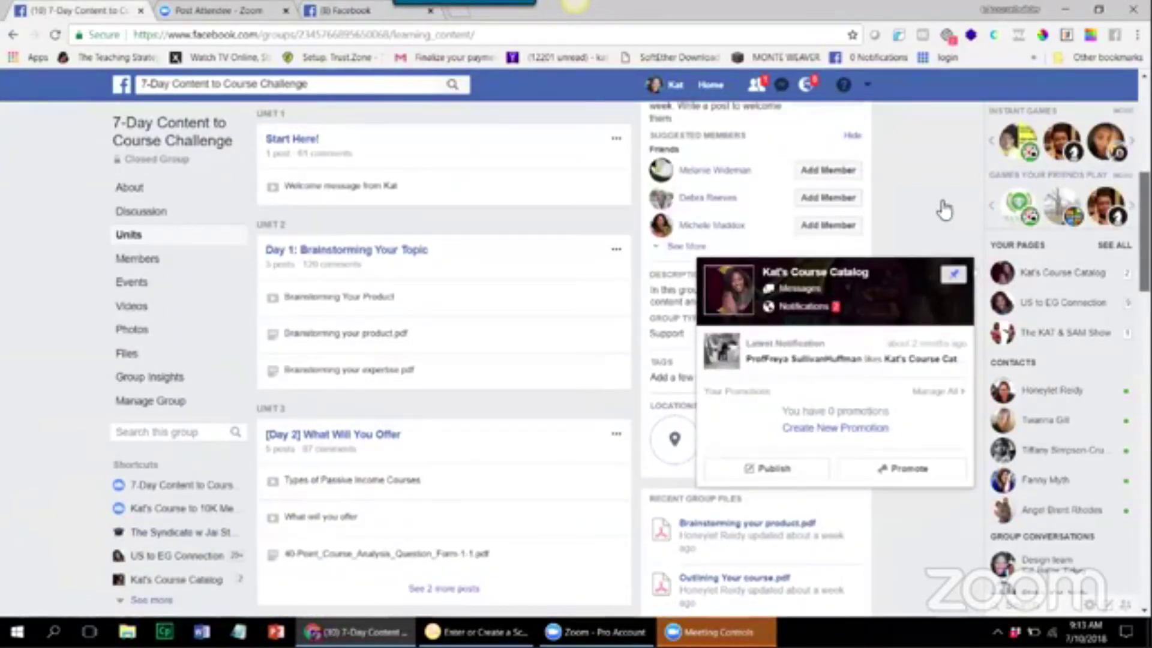
scroll(944, 210, up, 3)
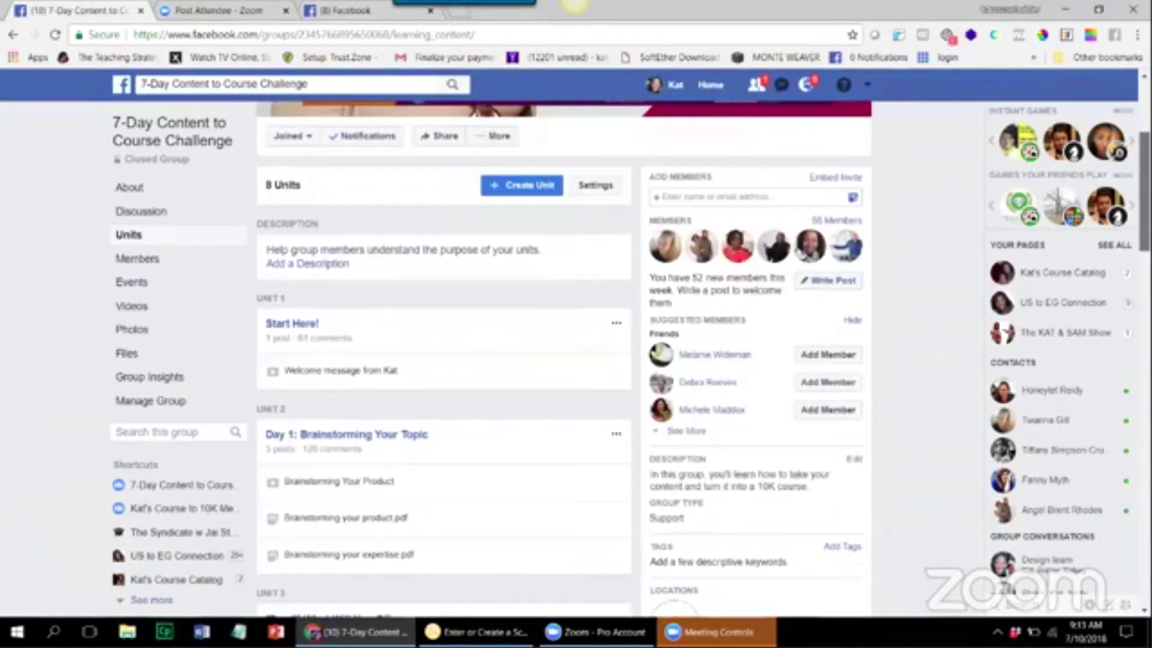
scroll(565, 360, up, 2)
scroll(565, 359, down, 3)
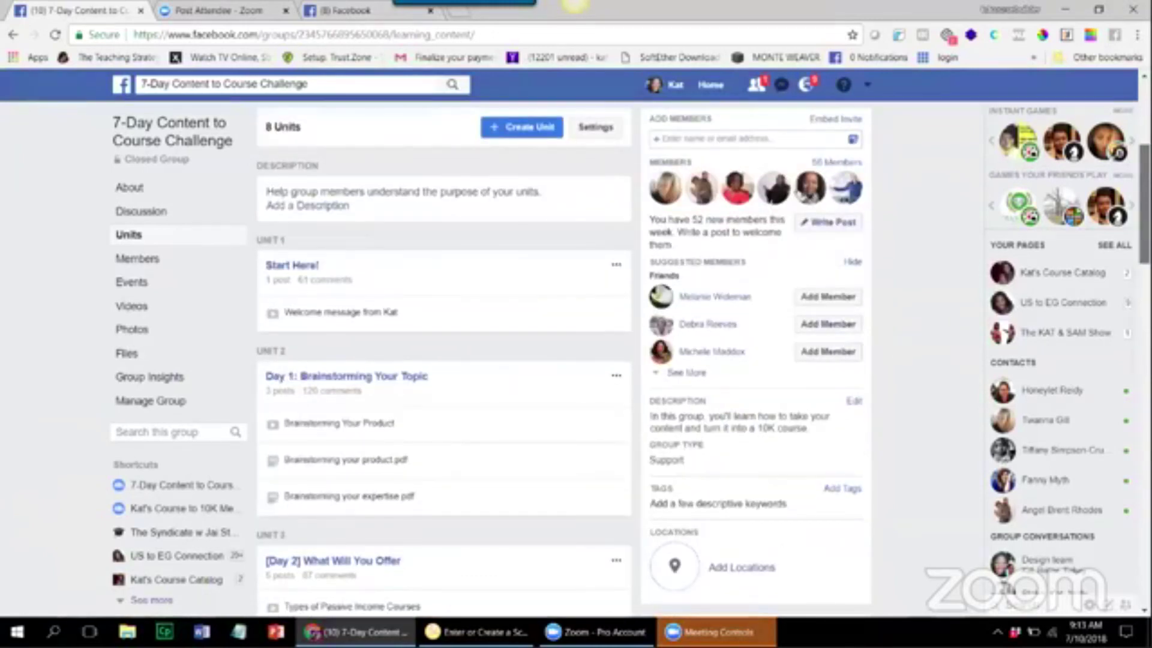
scroll(564, 360, down, 4)
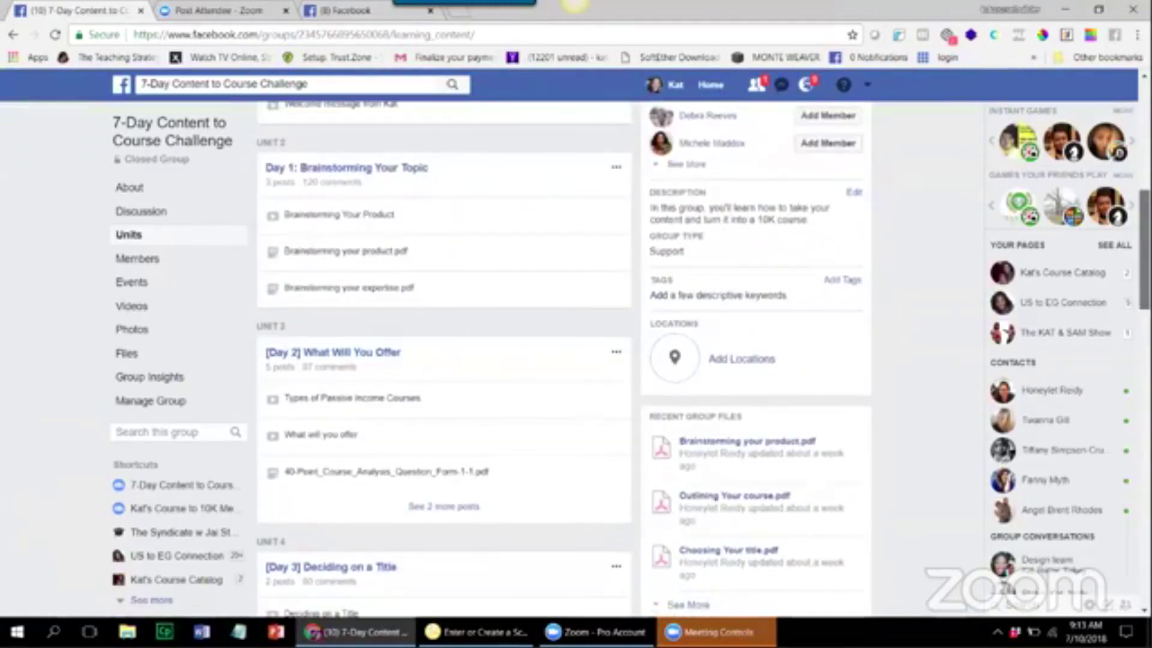
scroll(444, 360, down, 2)
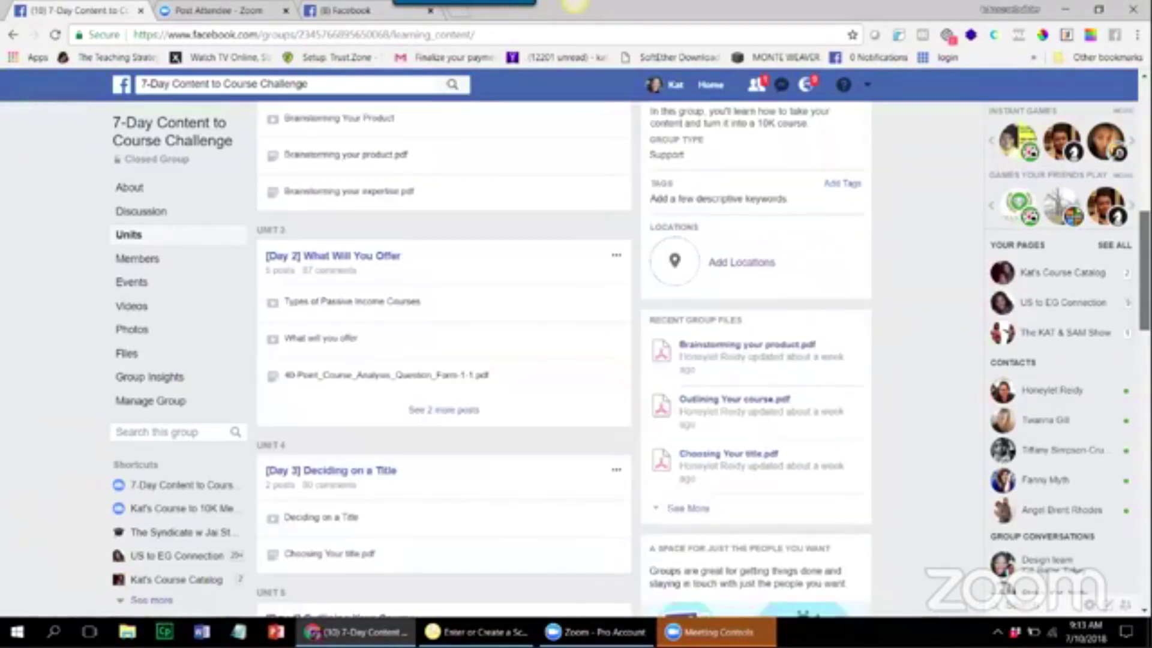
scroll(444, 360, down, 3)
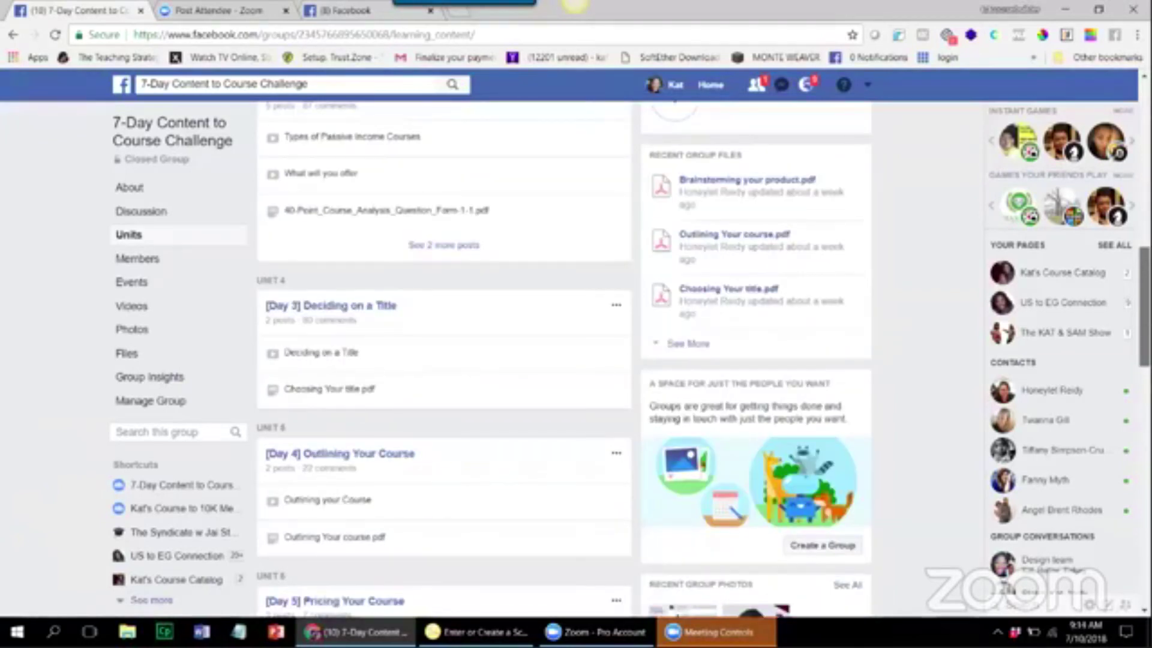
scroll(444, 361, down, 3)
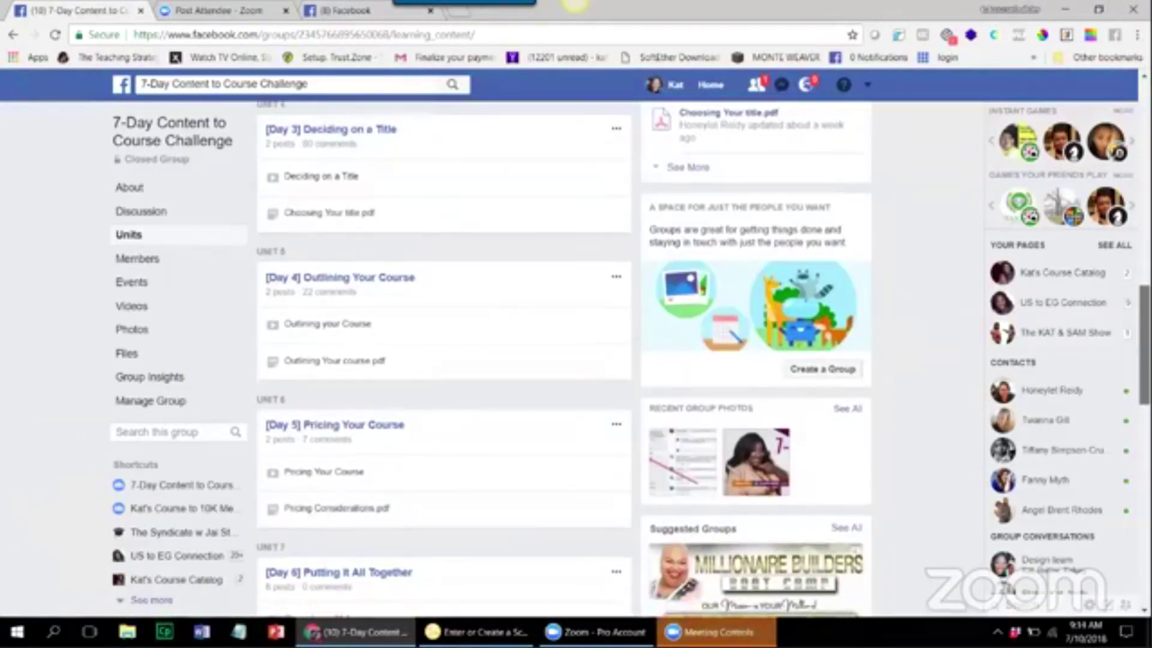
scroll(479, 186, down, 4)
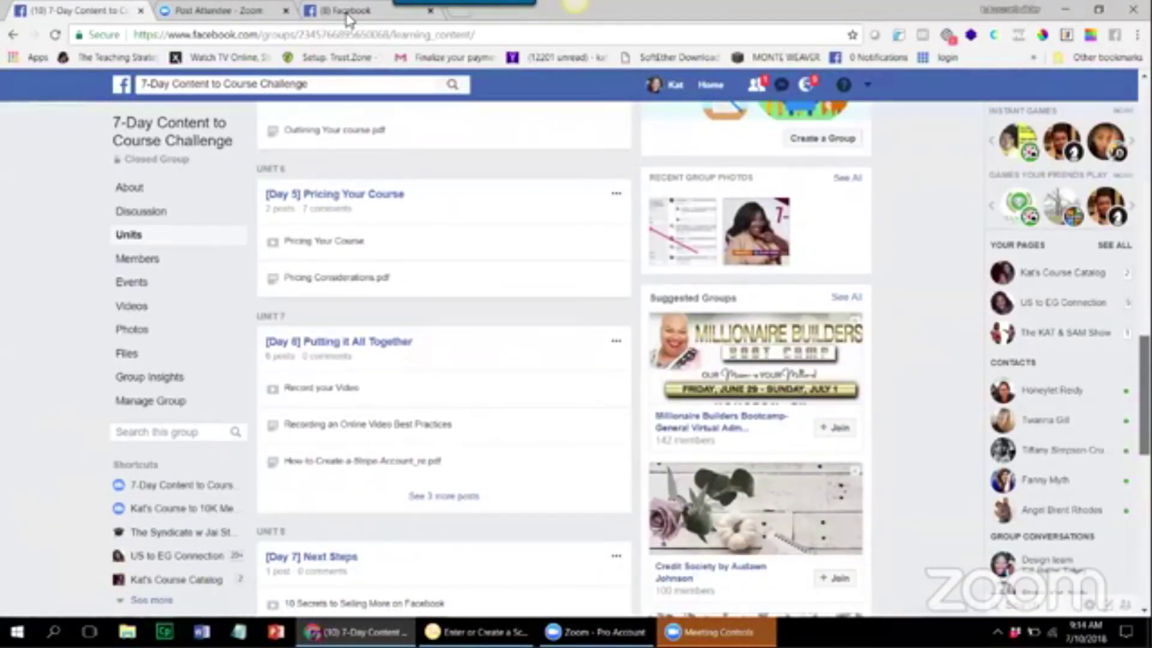
scroll(444, 360, up, 15)
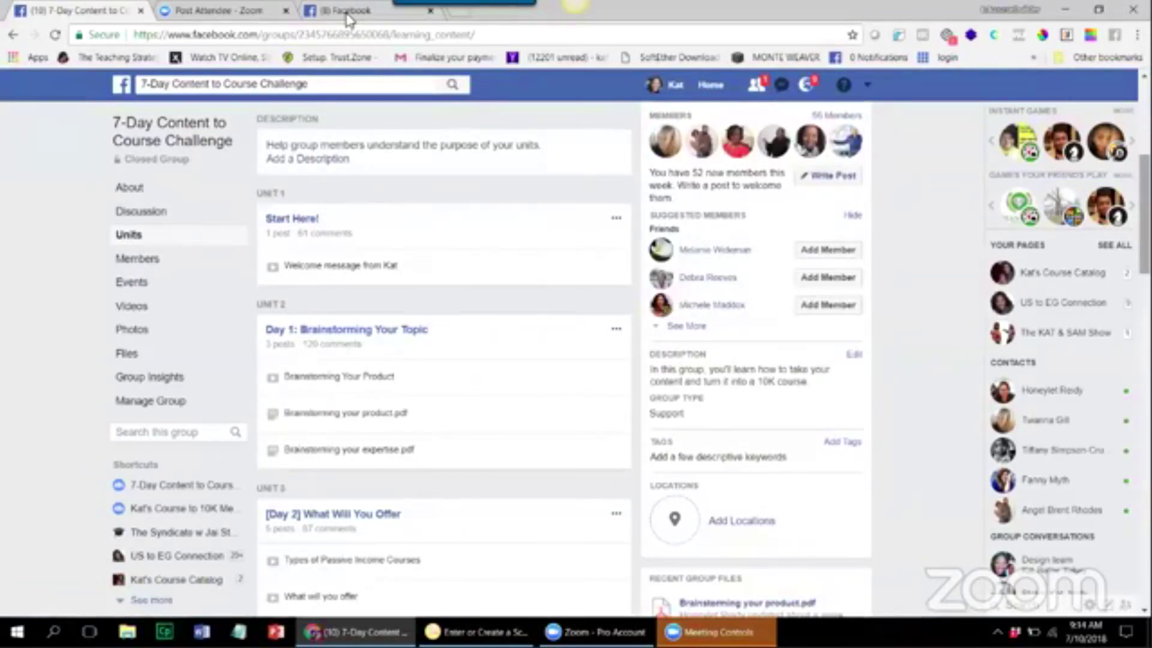
- Go back to the (8) Facebook News Feed browser tab
click(347, 19)
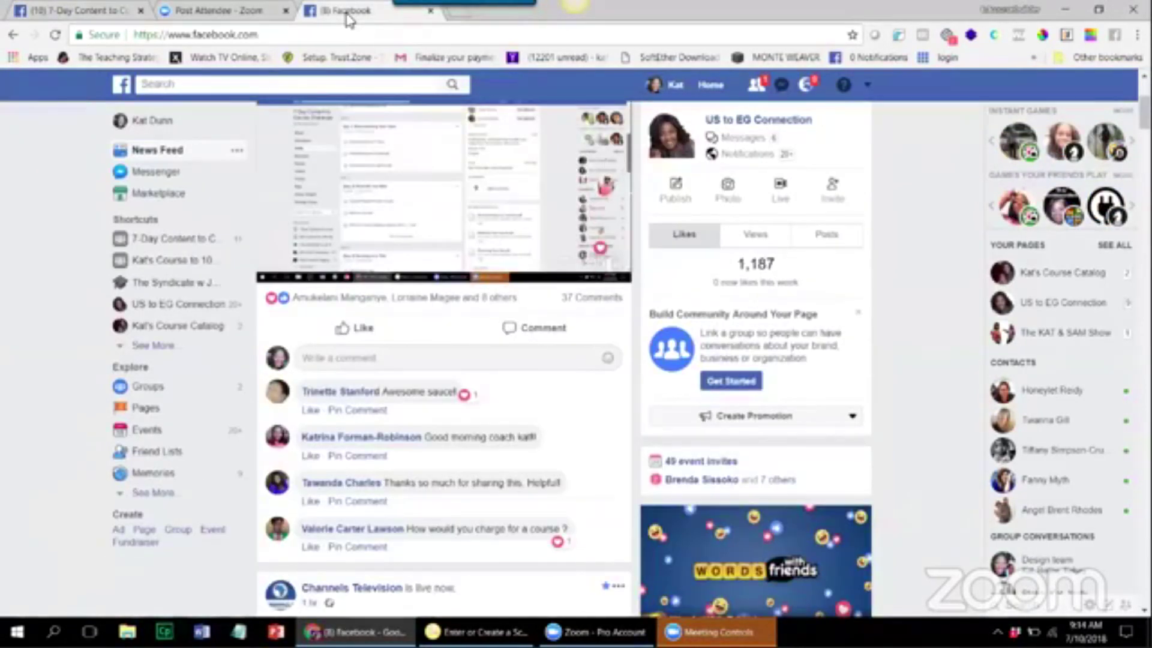